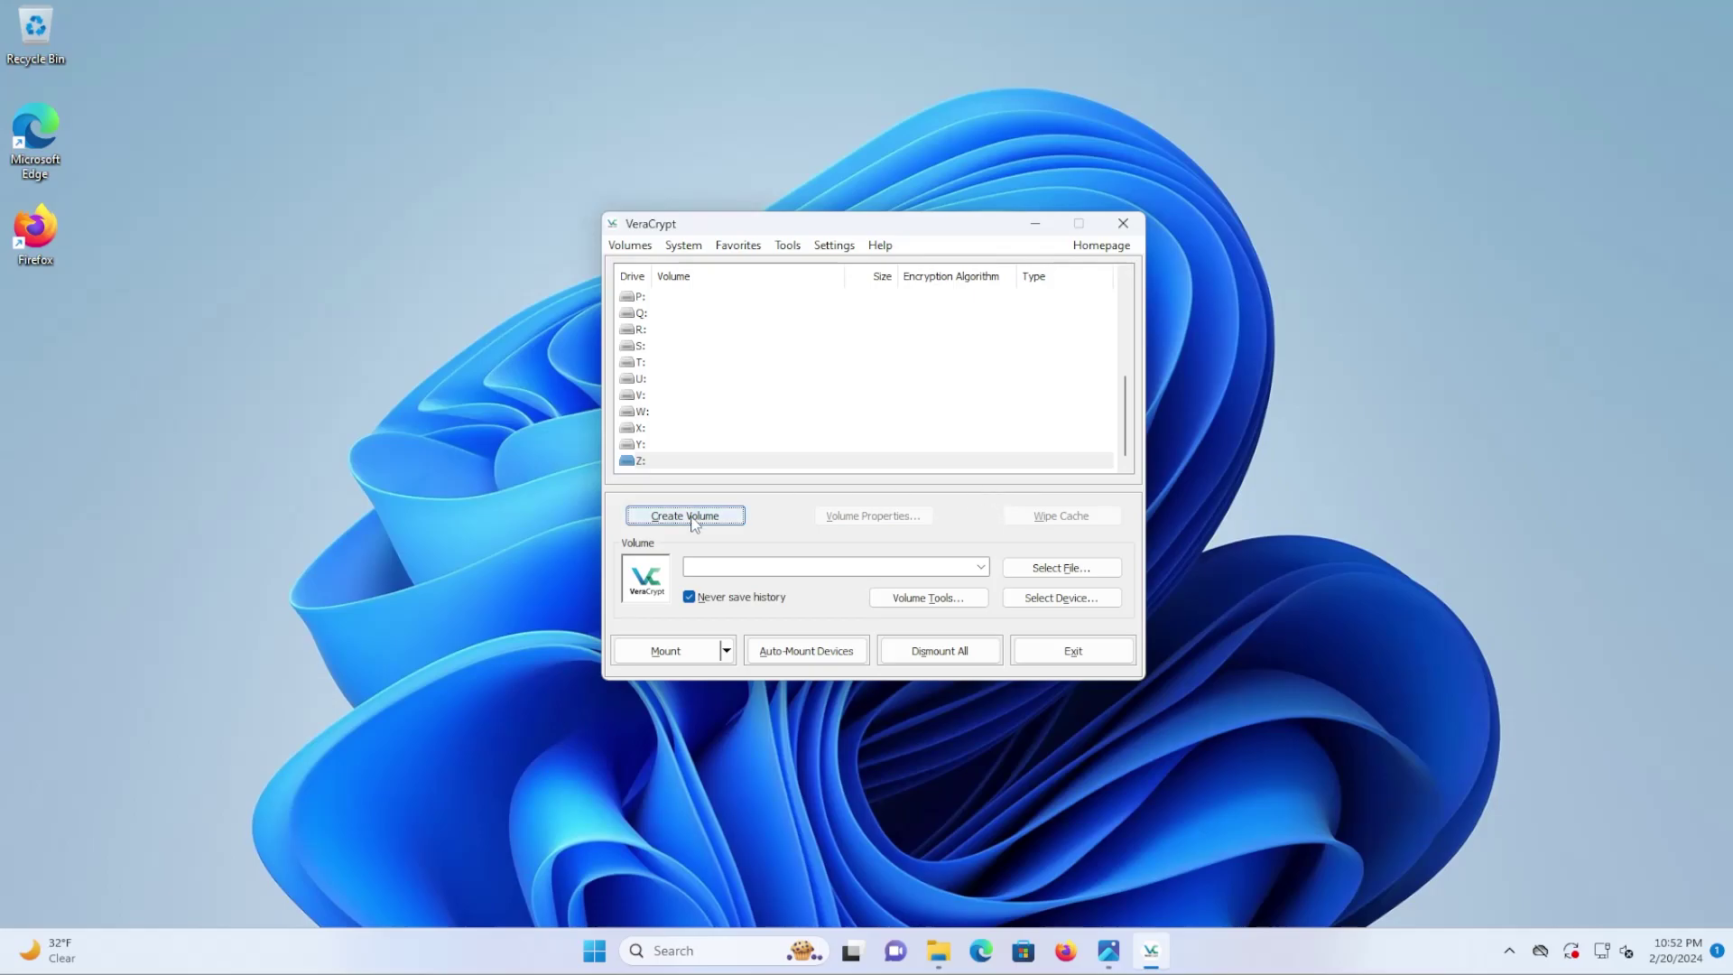
Start a new standard encrypted file container saved as veracrypt_container in Downloads.
{"action": "left_click", "coordinate": [711, 517]}
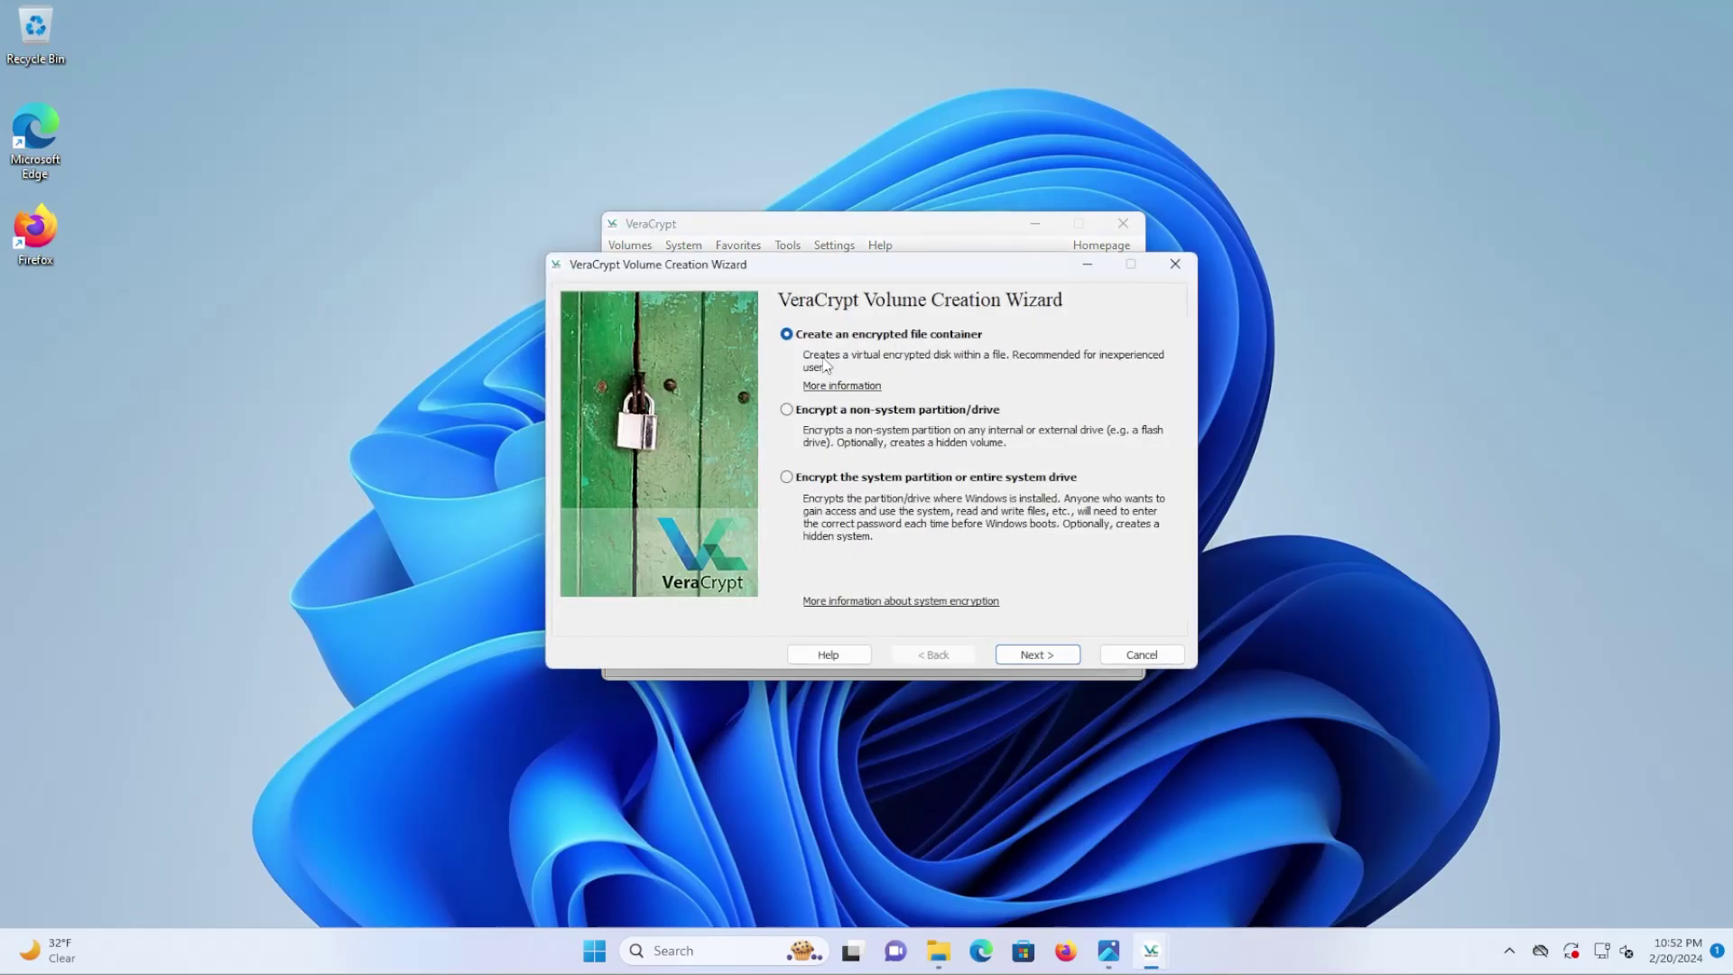
{"action": "left_click", "coordinate": [1052, 655]}
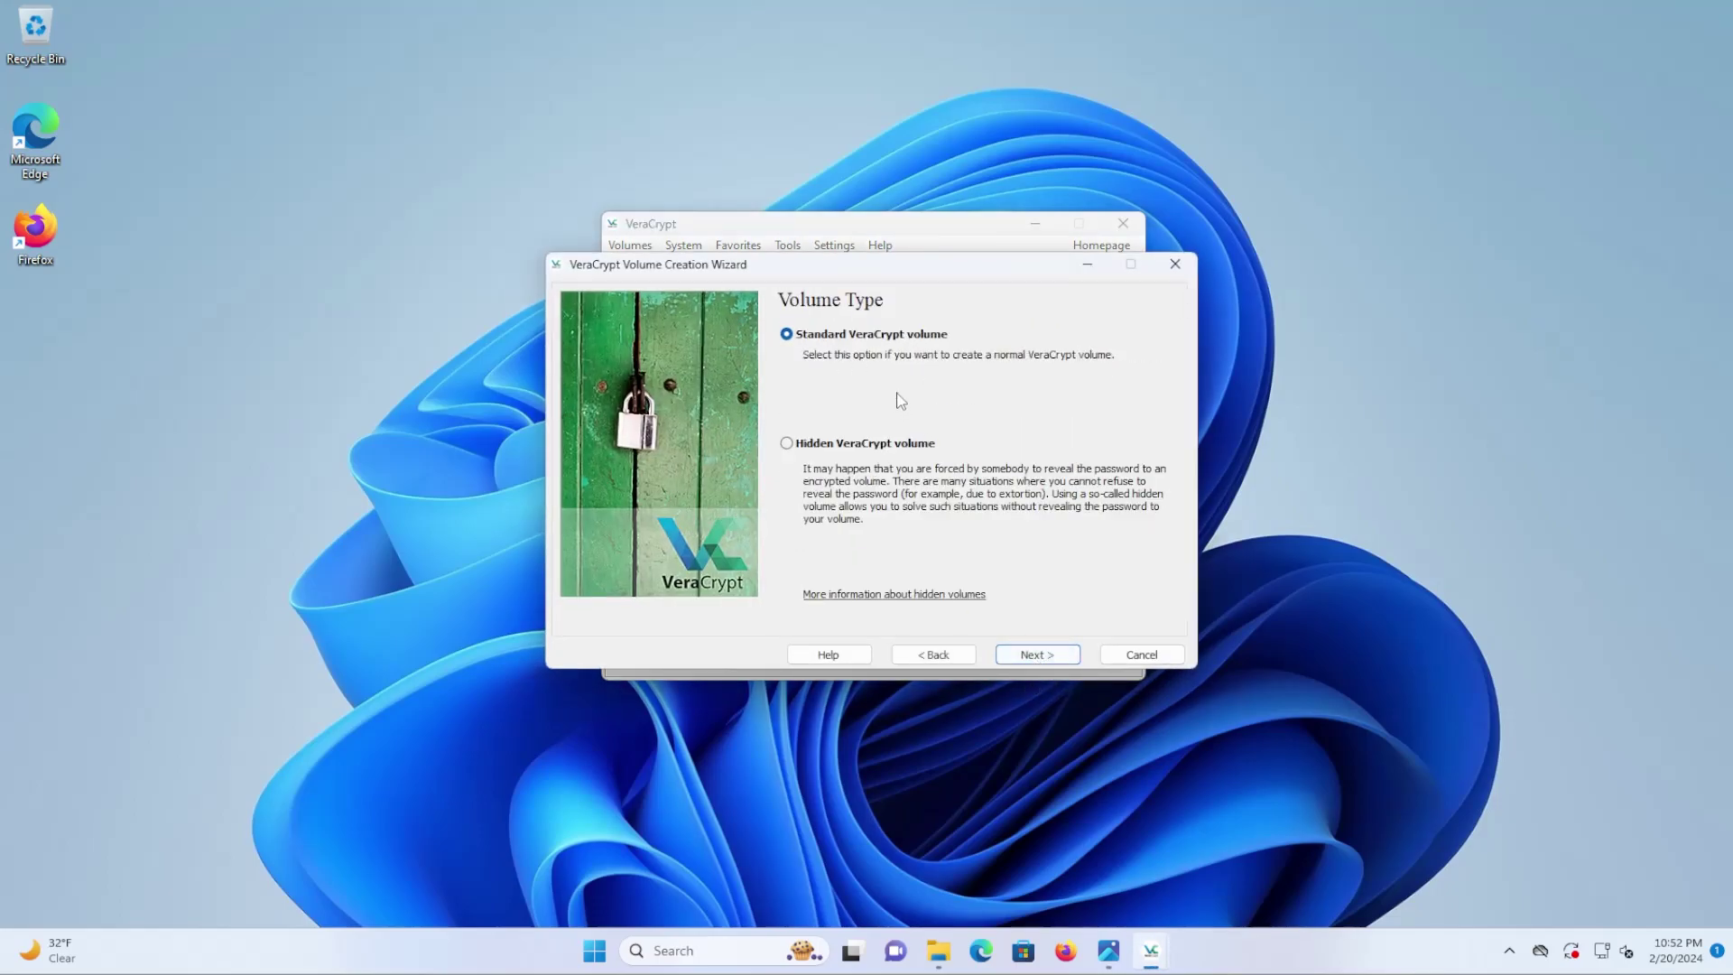
{"action": "left_click", "coordinate": [1029, 654]}
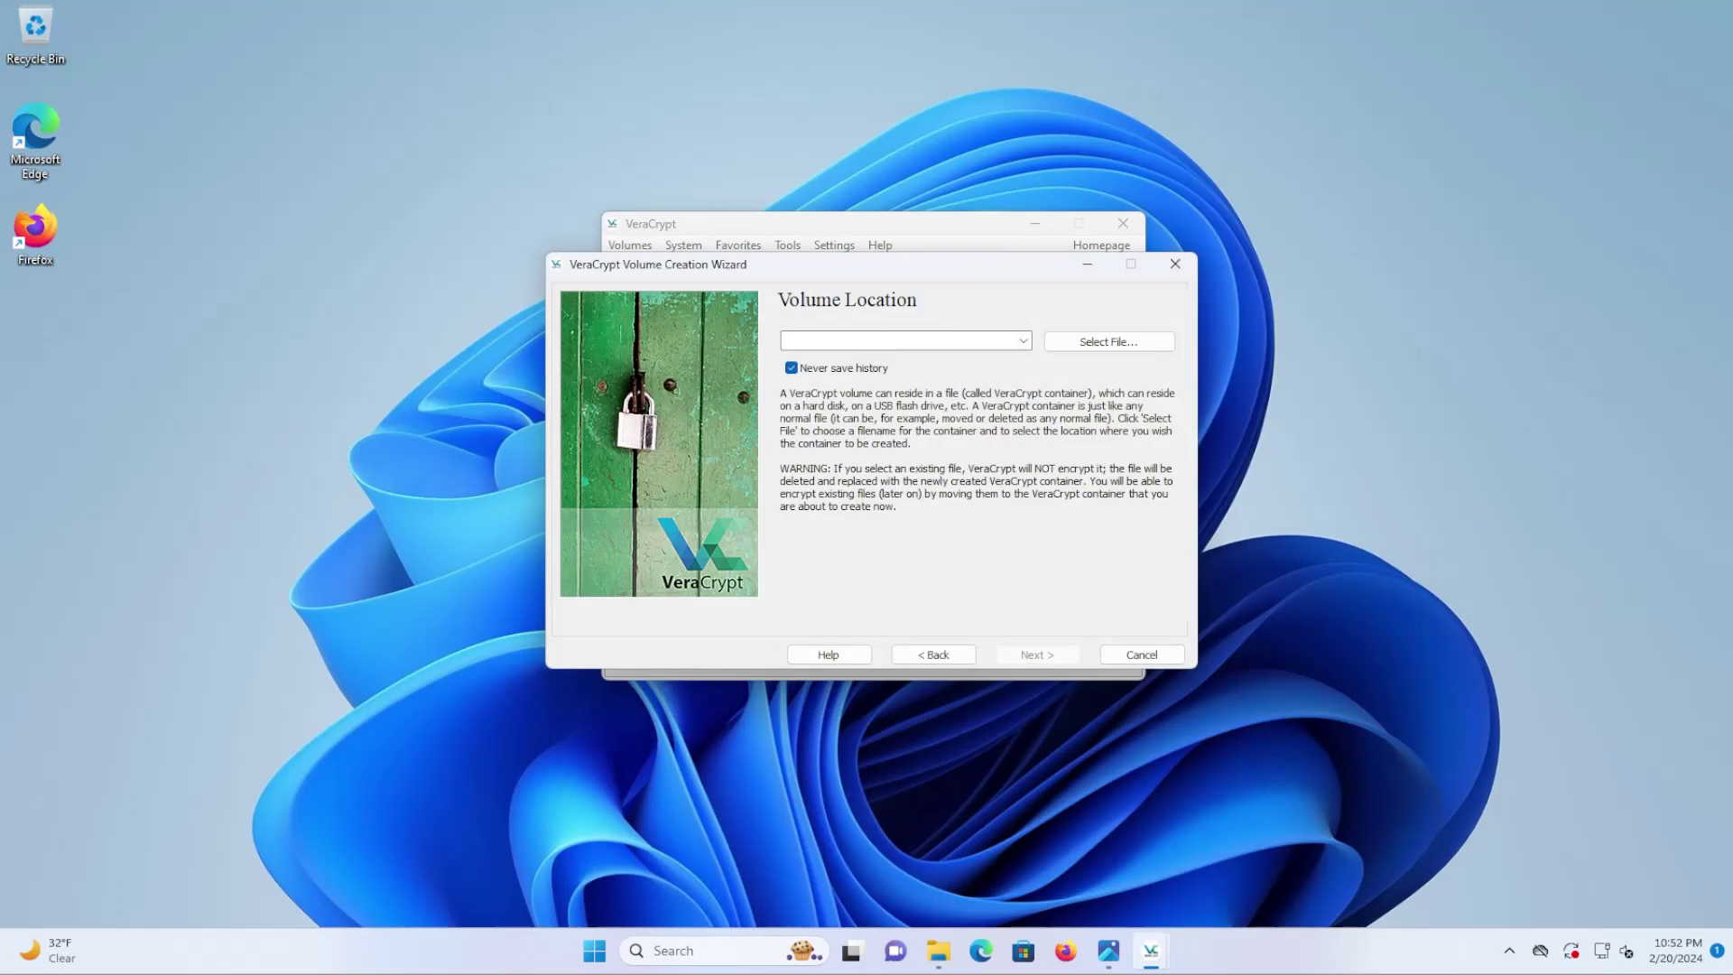
{"action": "left_click", "coordinate": [1111, 347]}
{"action": "type", "text": "veracrypt"}
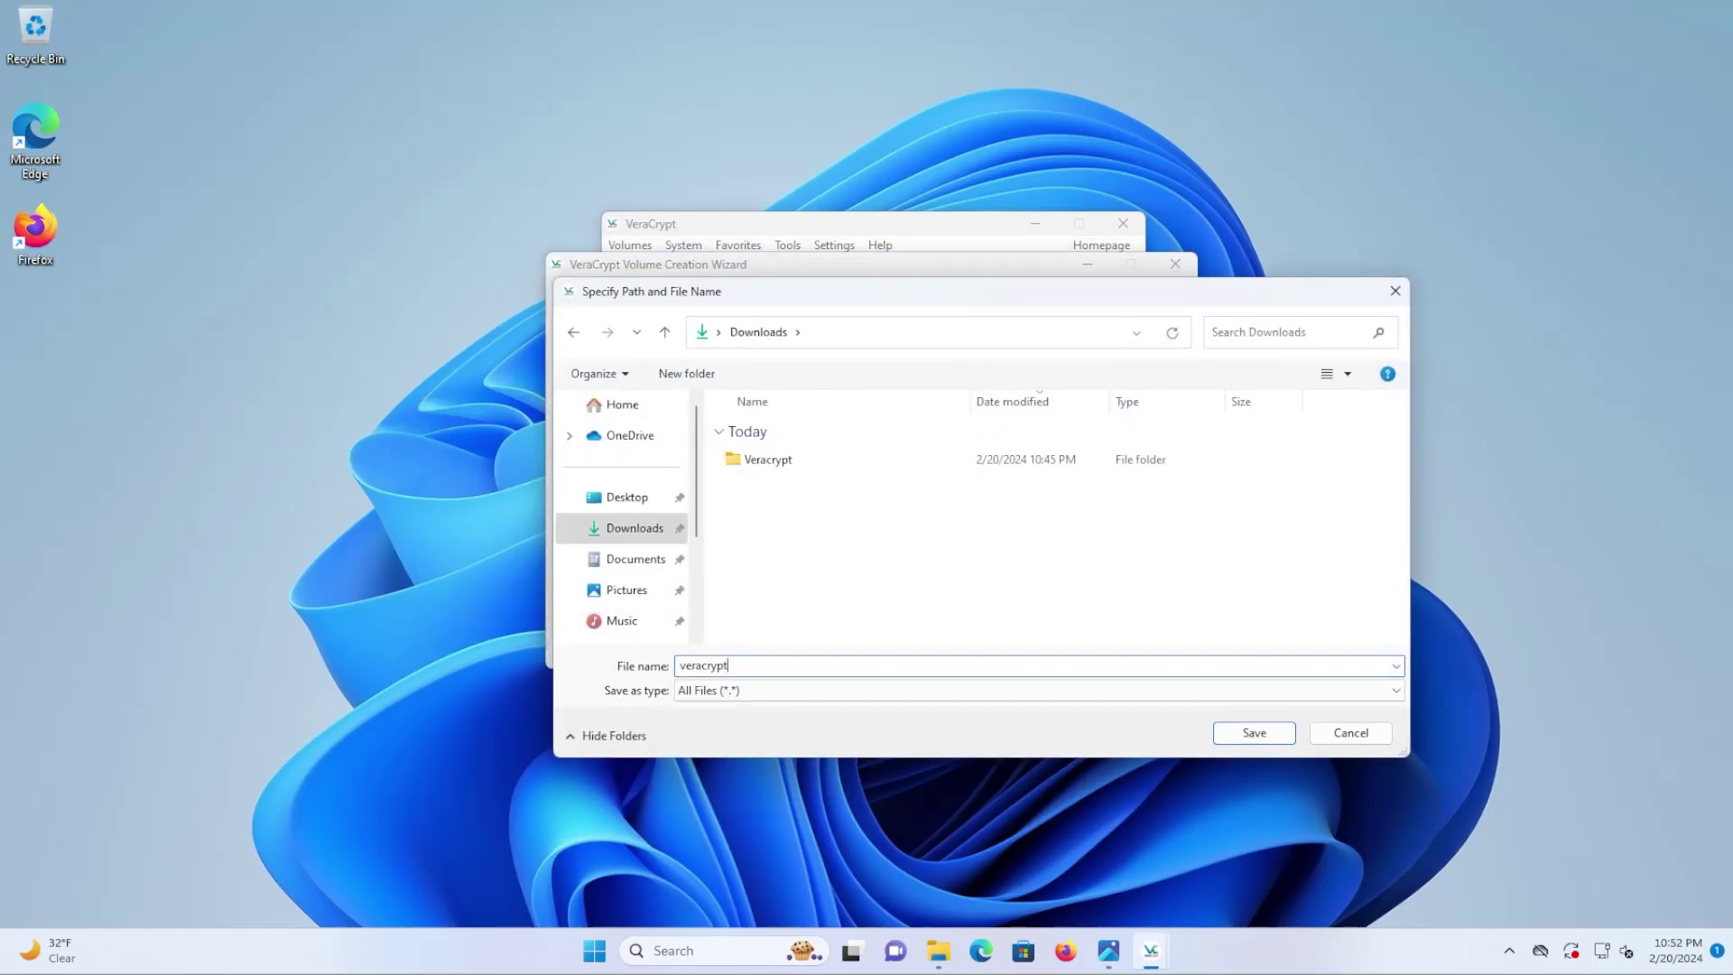
{"action": "type", "text": "_container"}
{"action": "left_click", "coordinate": [1253, 732]}
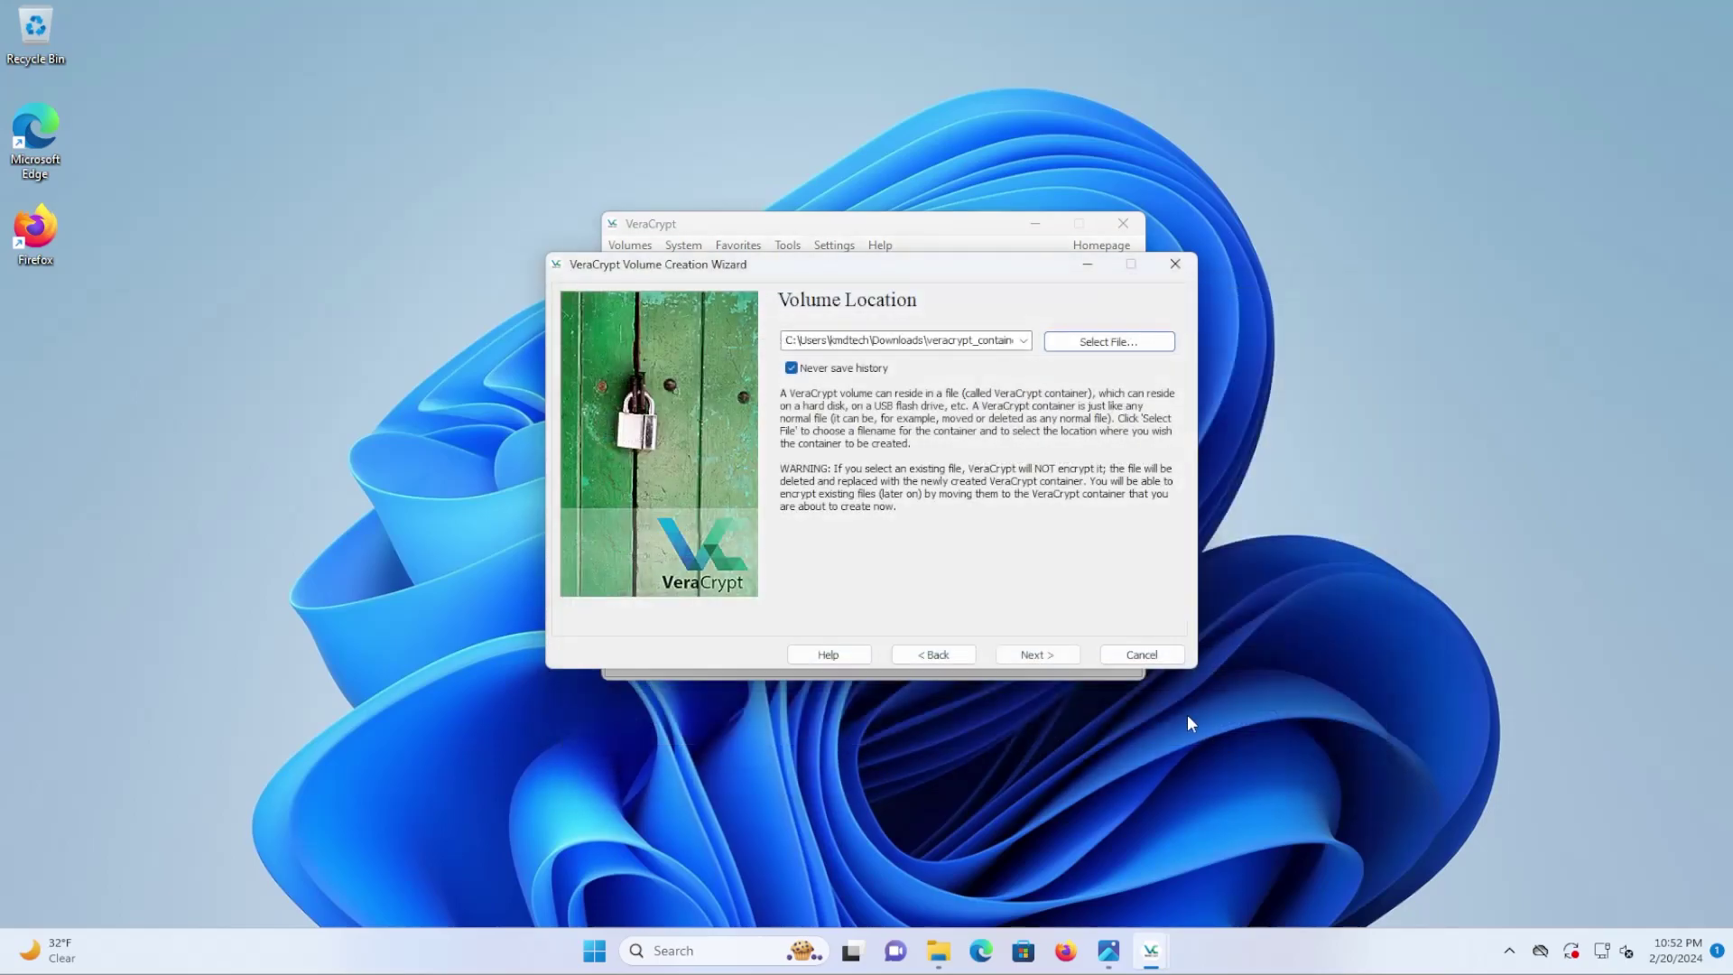
Keep AES with SHA-512, accept the 1 GB size, and enable keyfiles and PIM.
{"action": "left_click", "coordinate": [1036, 657]}
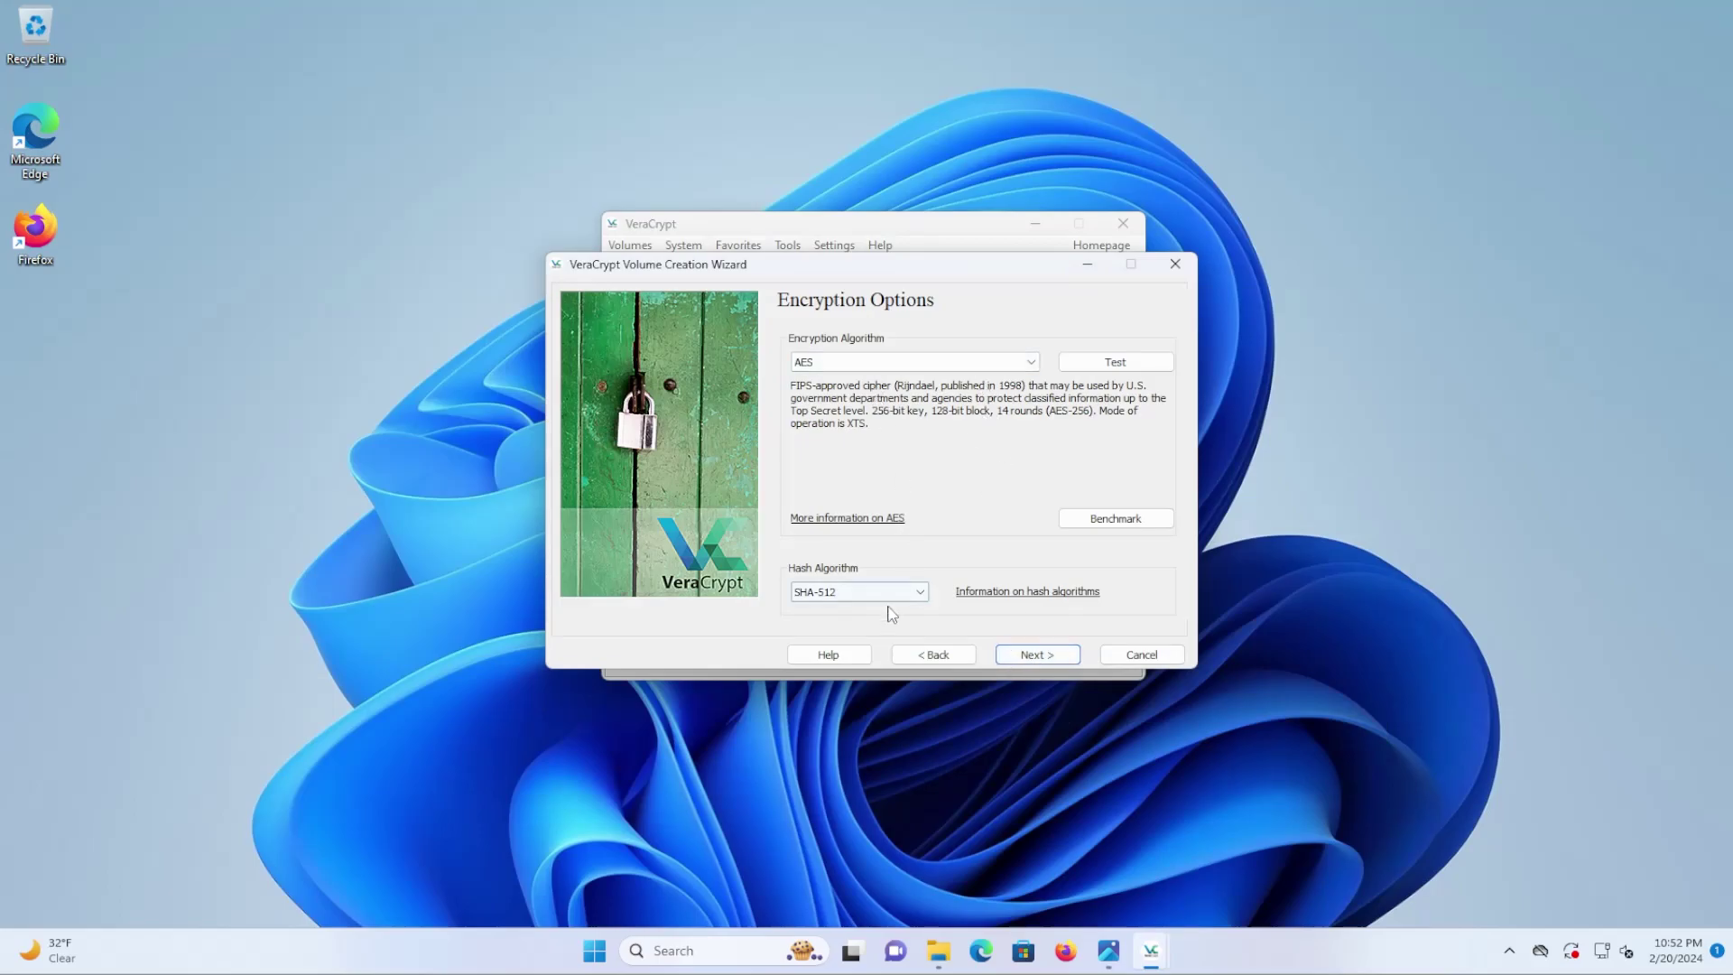
{"action": "left_click", "coordinate": [1036, 655]}
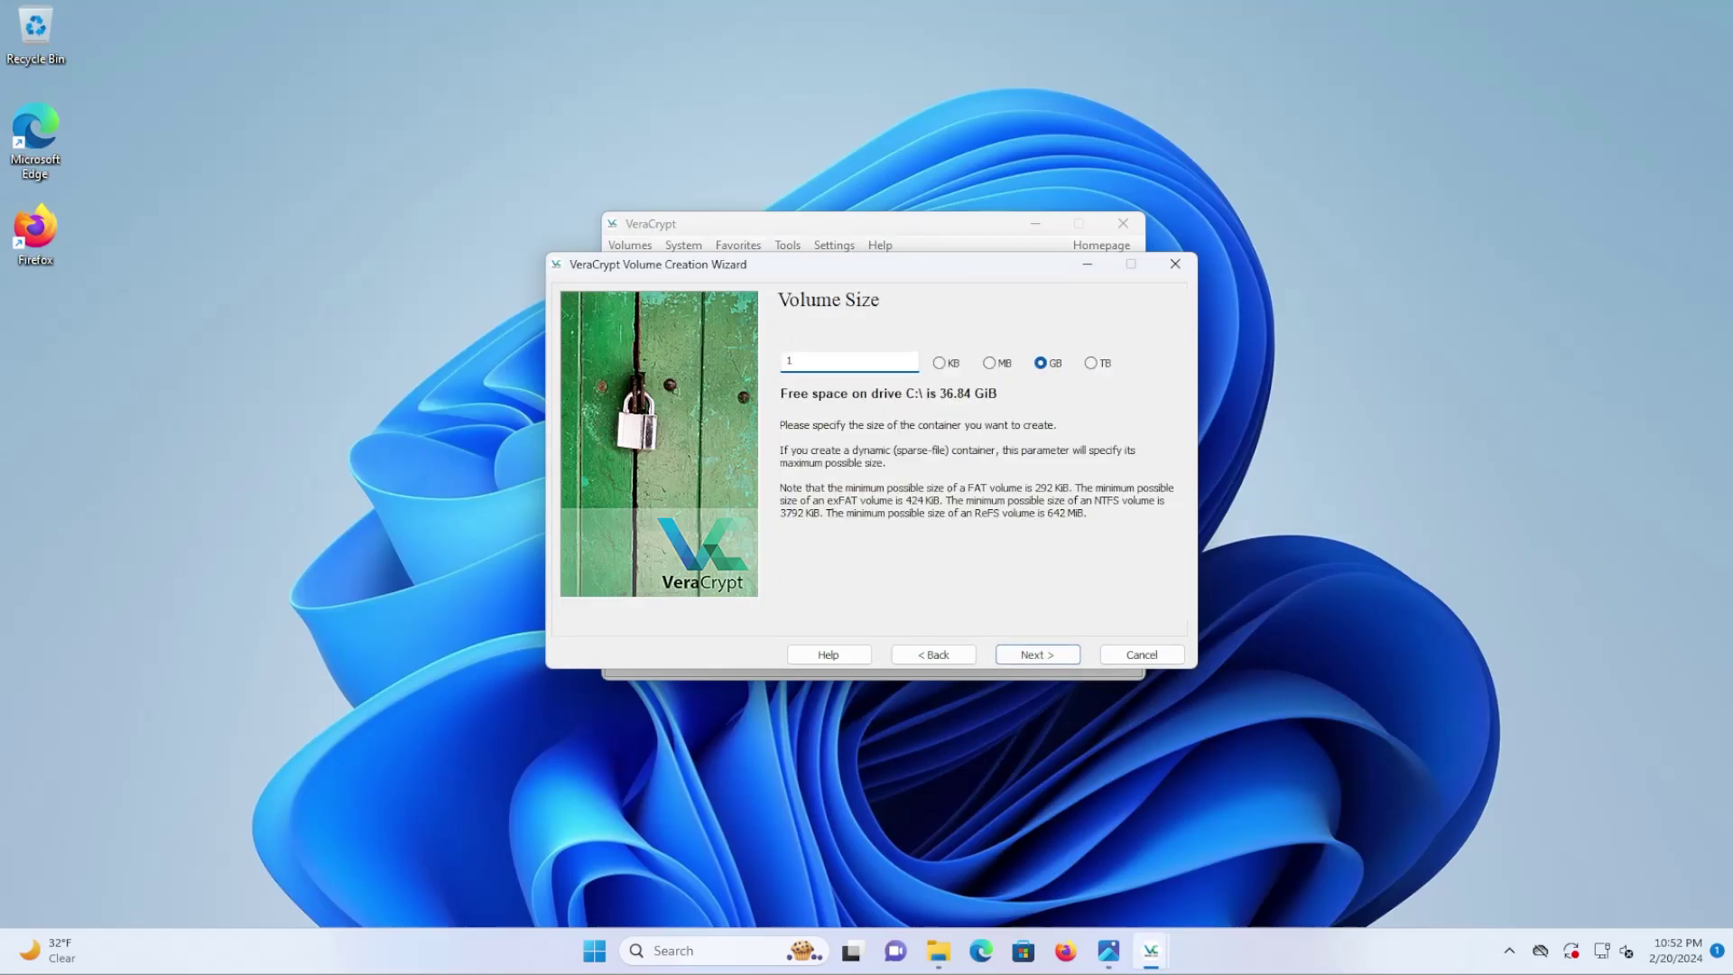
{"action": "left_click", "coordinate": [1062, 654]}
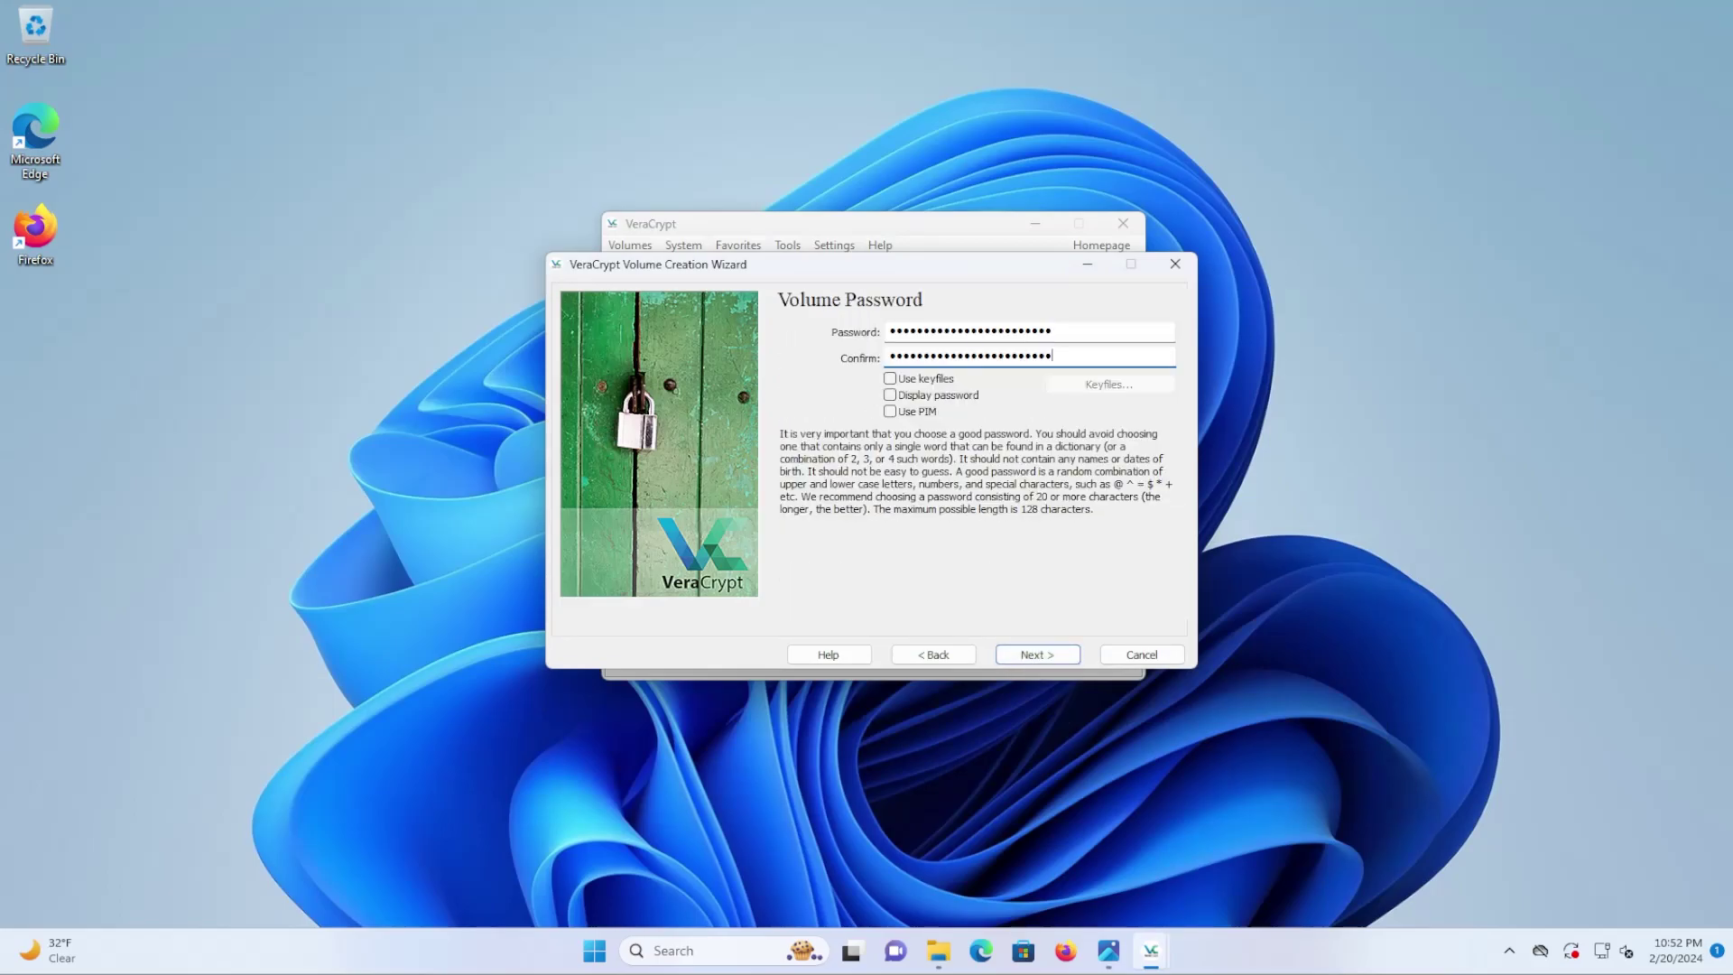
{"action": "left_click", "coordinate": [889, 379]}
{"action": "left_click", "coordinate": [890, 412]}
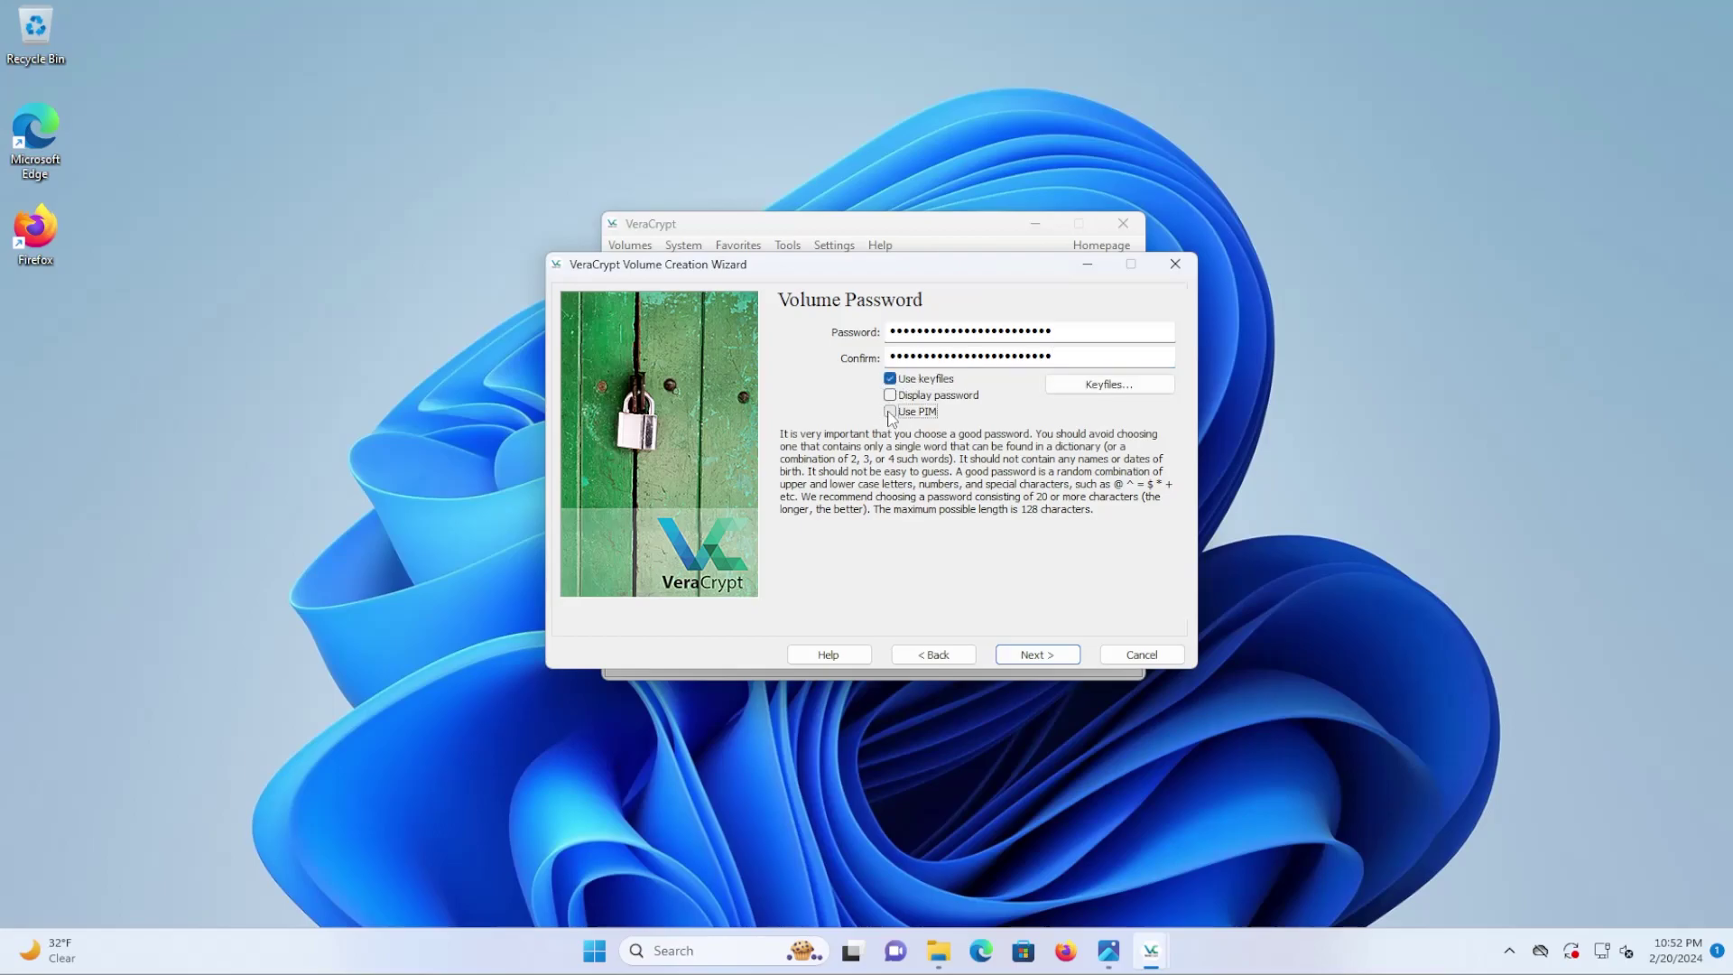
In the random keyfile generator, set the size to 1024 KiB and the base name to kf.
{"action": "left_click", "coordinate": [1108, 385]}
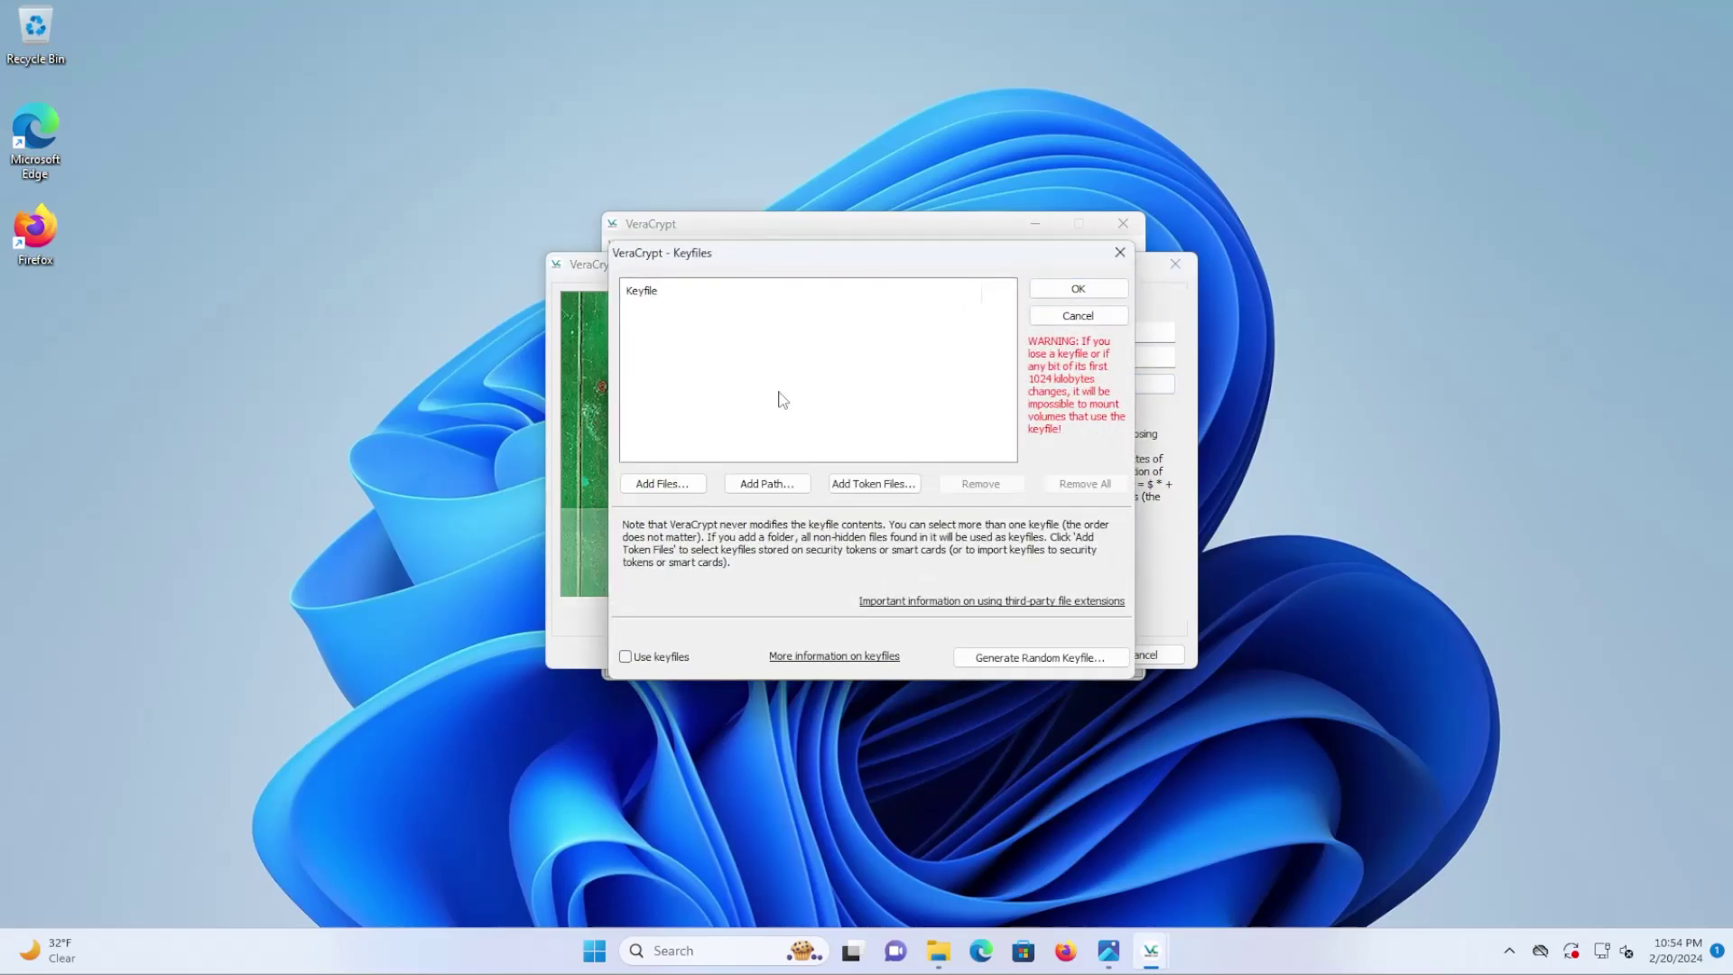
{"action": "left_click", "coordinate": [1039, 662]}
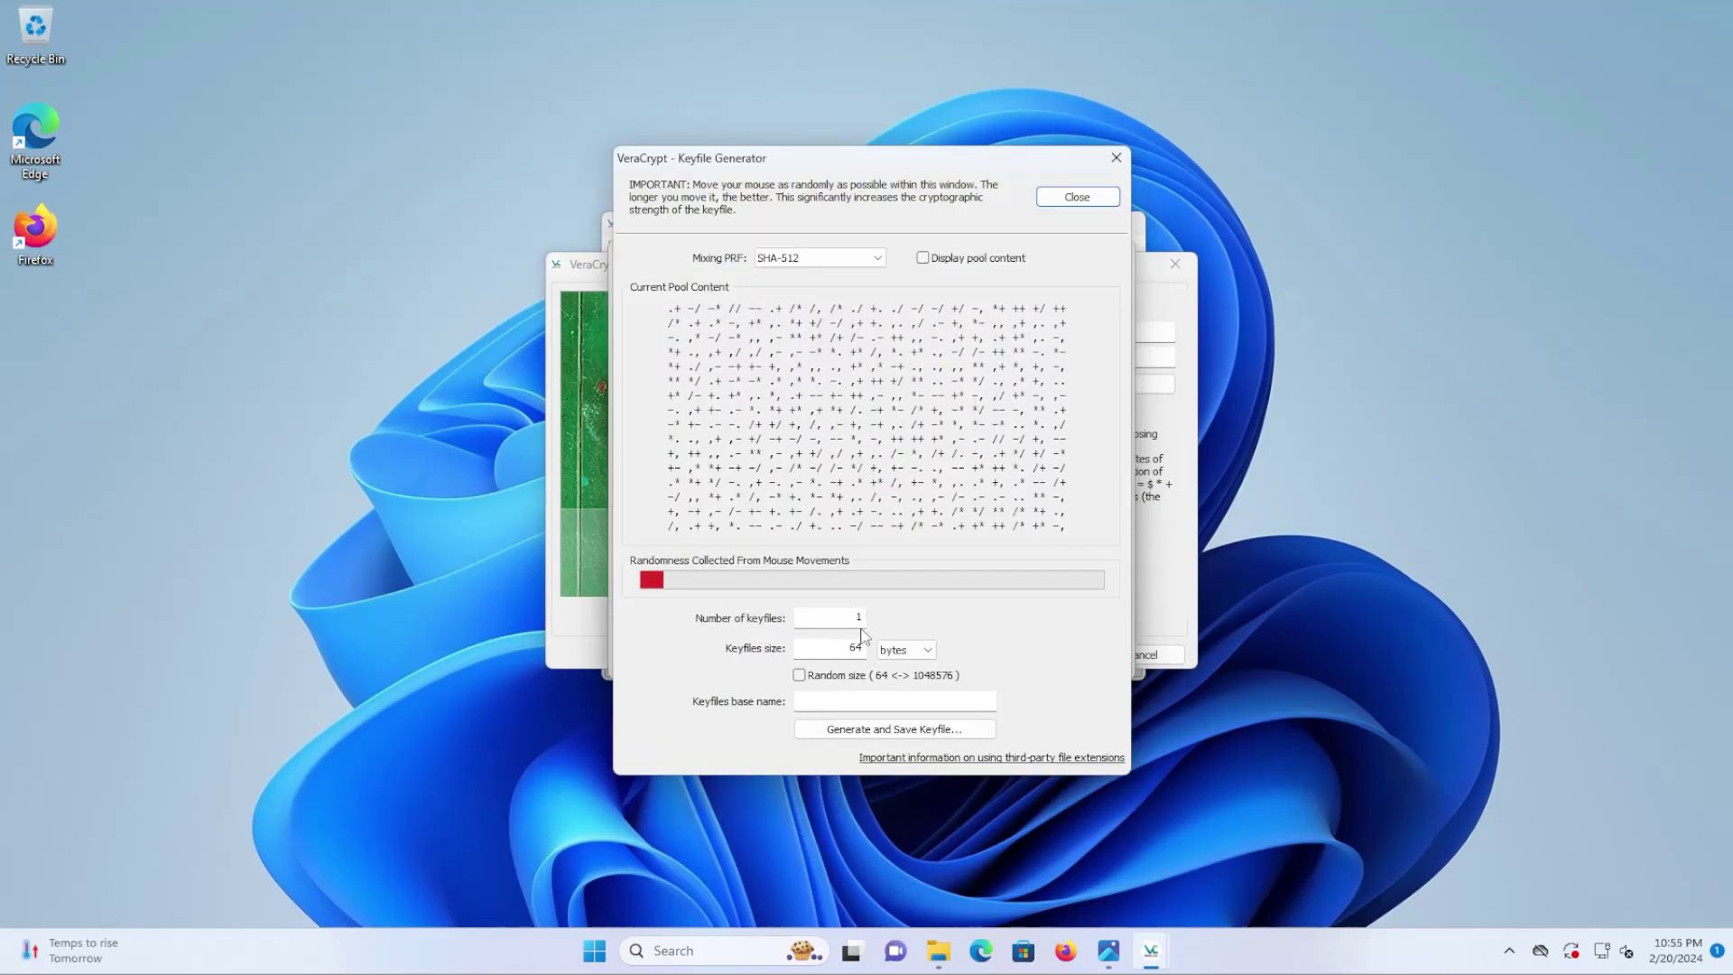
{"action": "left_click", "coordinate": [850, 647]}
{"action": "double_click", "coordinate": [850, 647]}
{"action": "type", "text": "1024"}
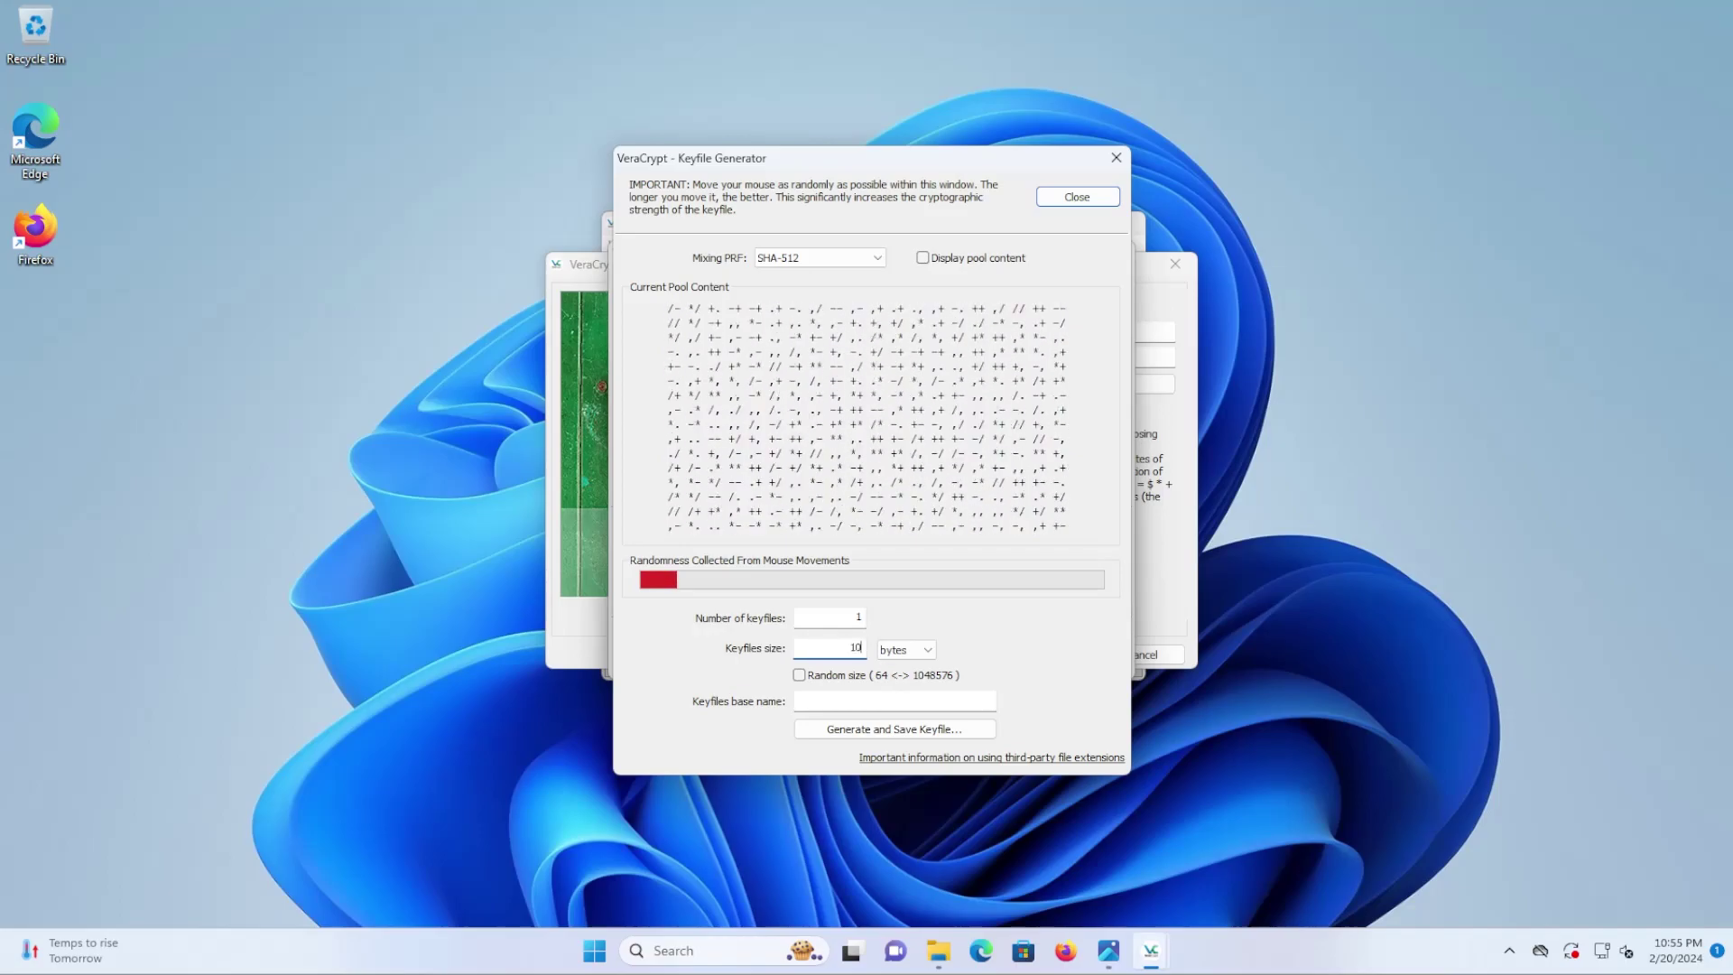
{"action": "left_click", "coordinate": [906, 650]}
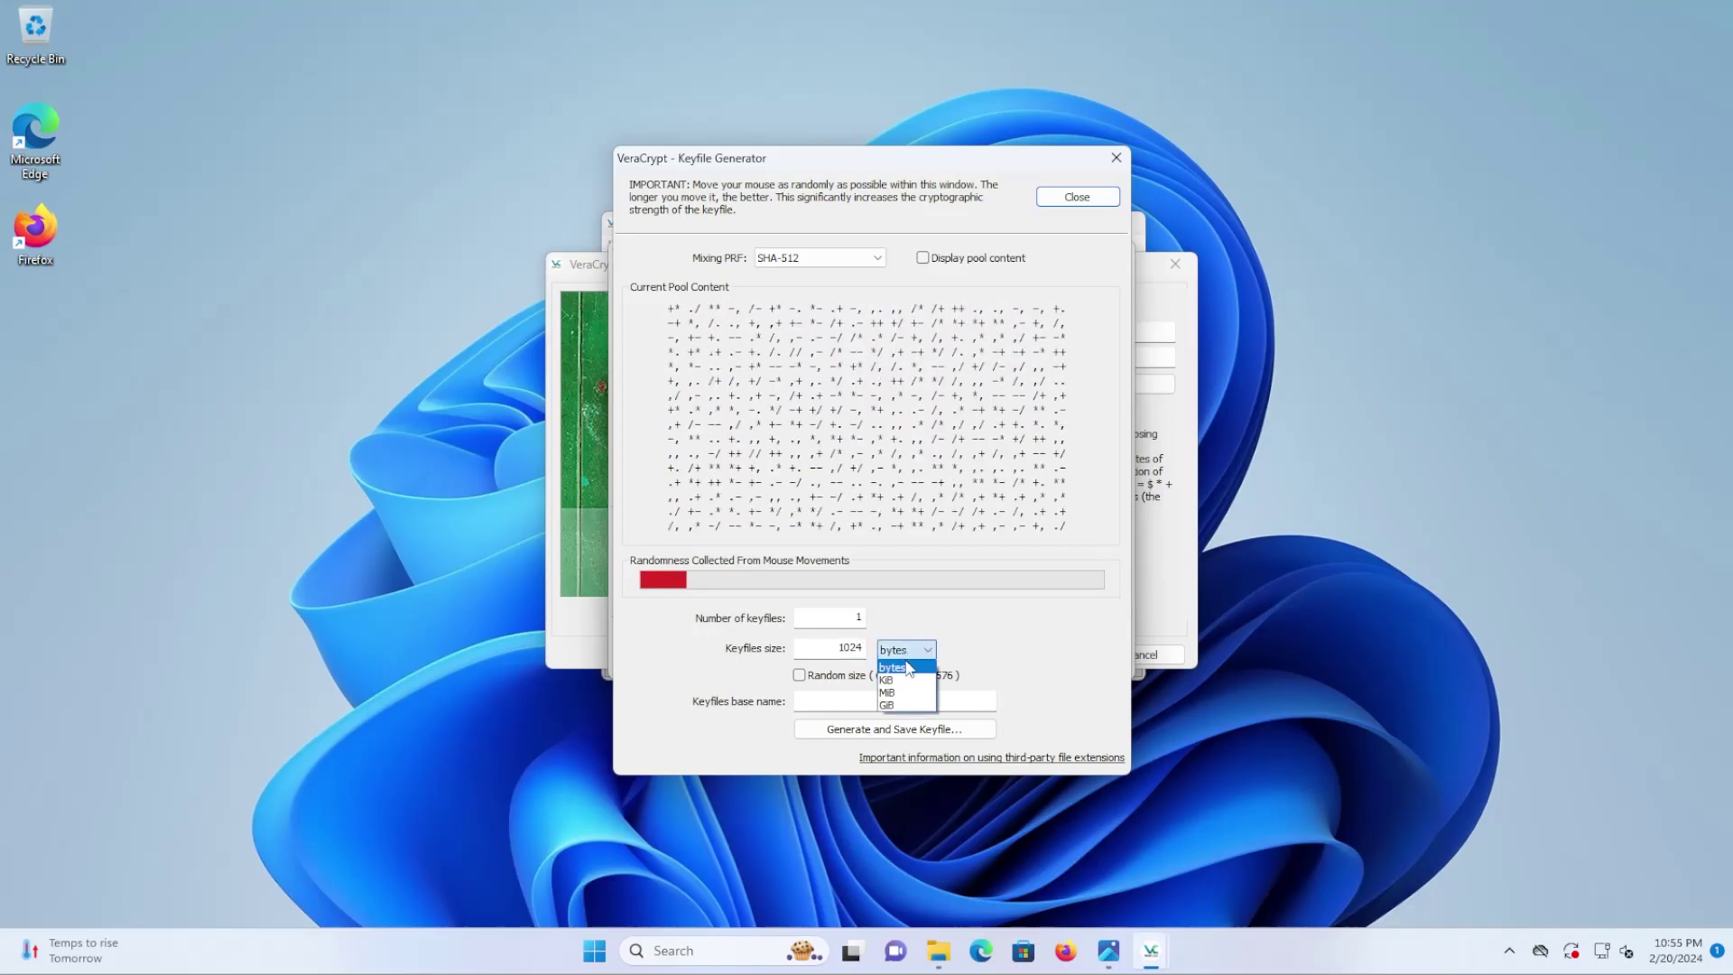
{"action": "left_click", "coordinate": [906, 683]}
{"action": "left_click", "coordinate": [903, 701]}
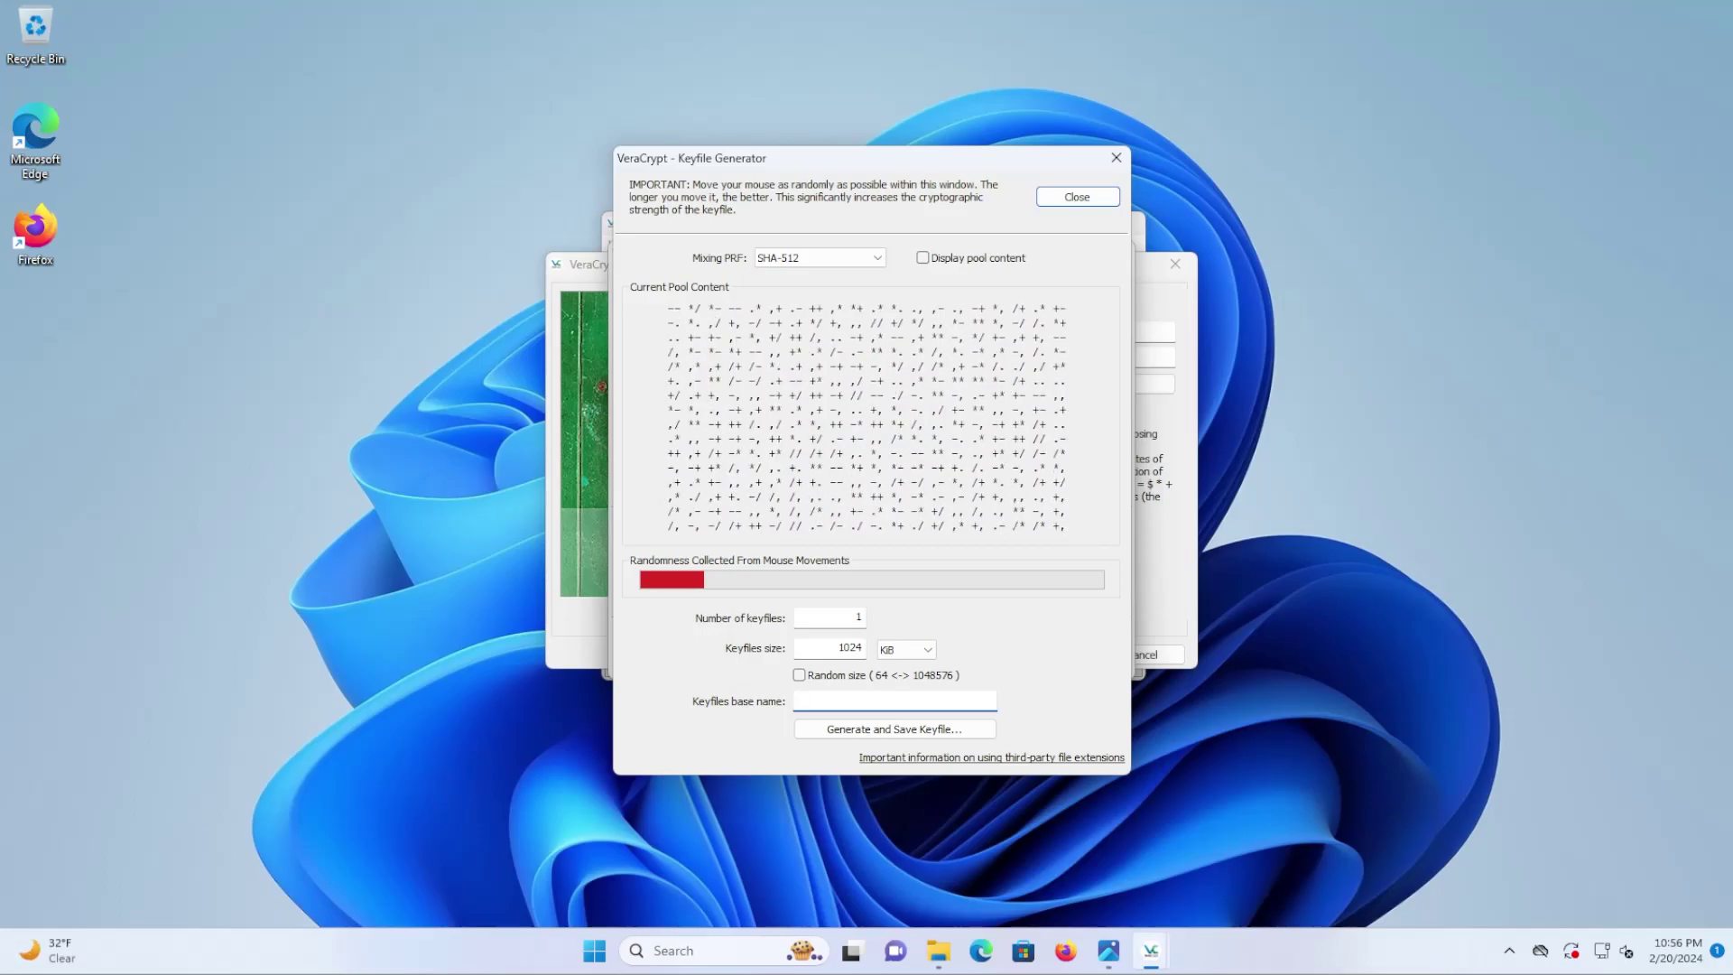
{"action": "type", "text": "kf"}
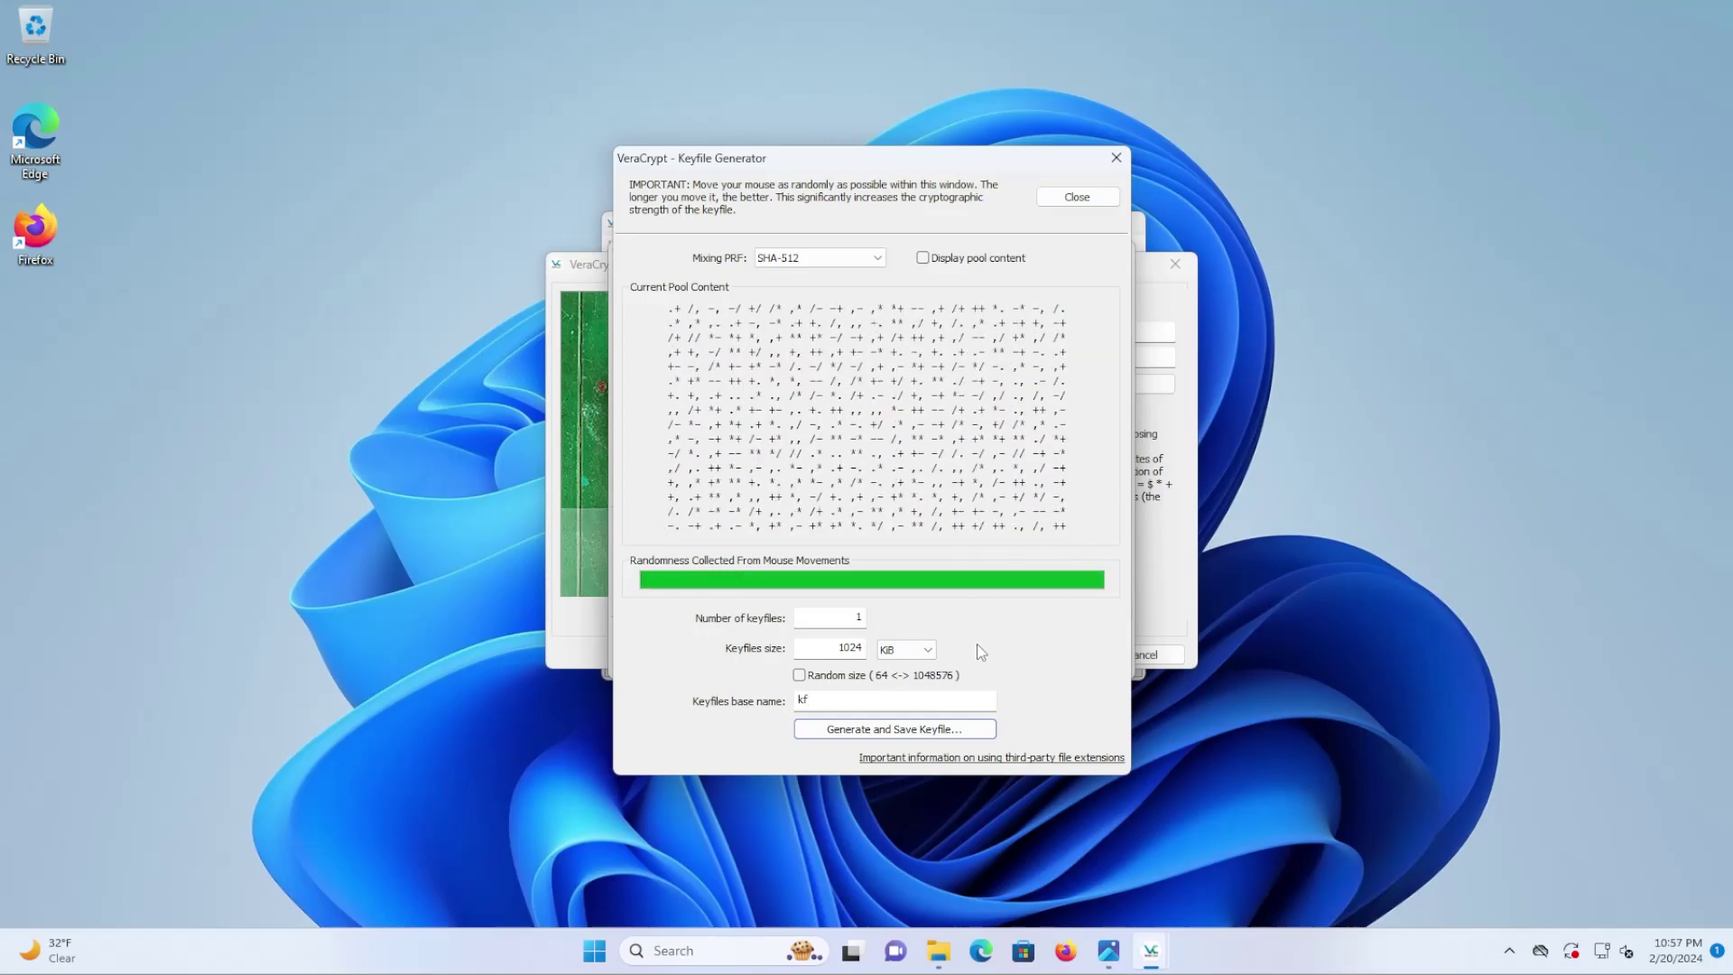
Generate the kf keyfile and save it into the Downloads\Veracrypt folder.
{"action": "left_click", "coordinate": [903, 730]}
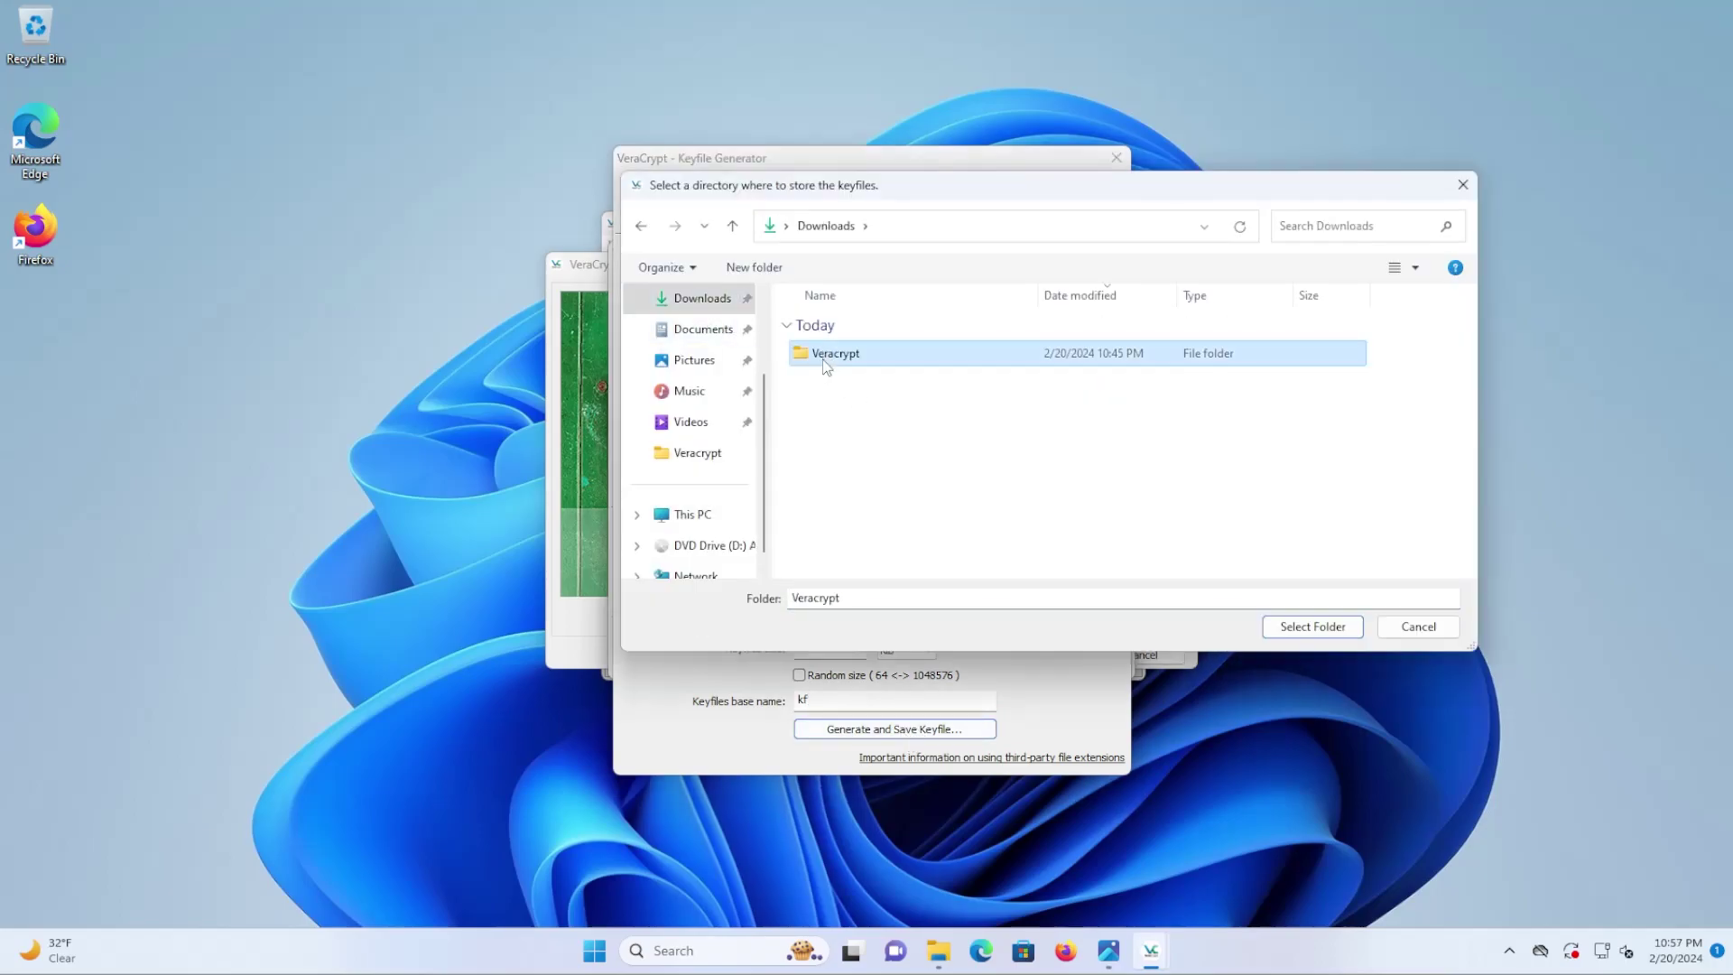
{"action": "double_click", "coordinate": [826, 357]}
{"action": "key", "text": "alt+Left"}
{"action": "left_click", "coordinate": [826, 355]}
{"action": "left_click", "coordinate": [1312, 626]}
{"action": "key", "text": "Return"}
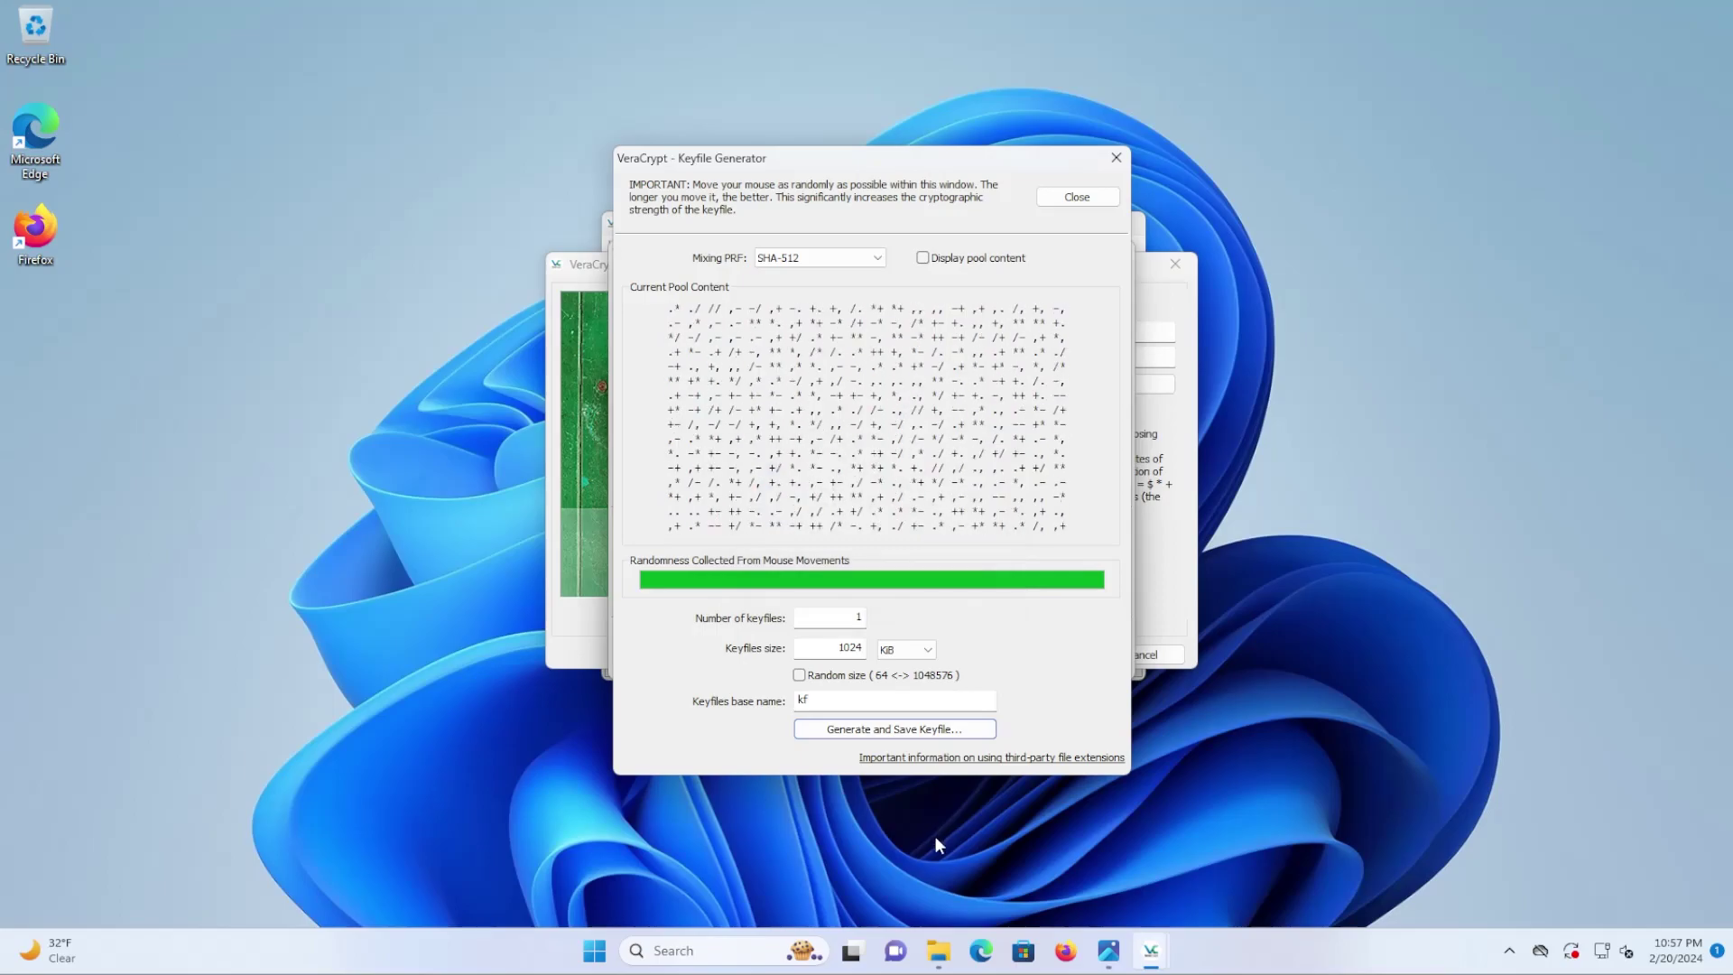
Verify in File Explorer that kf sits in Downloads\Veracrypt at 1,024 KB.
{"action": "left_click", "coordinate": [939, 951]}
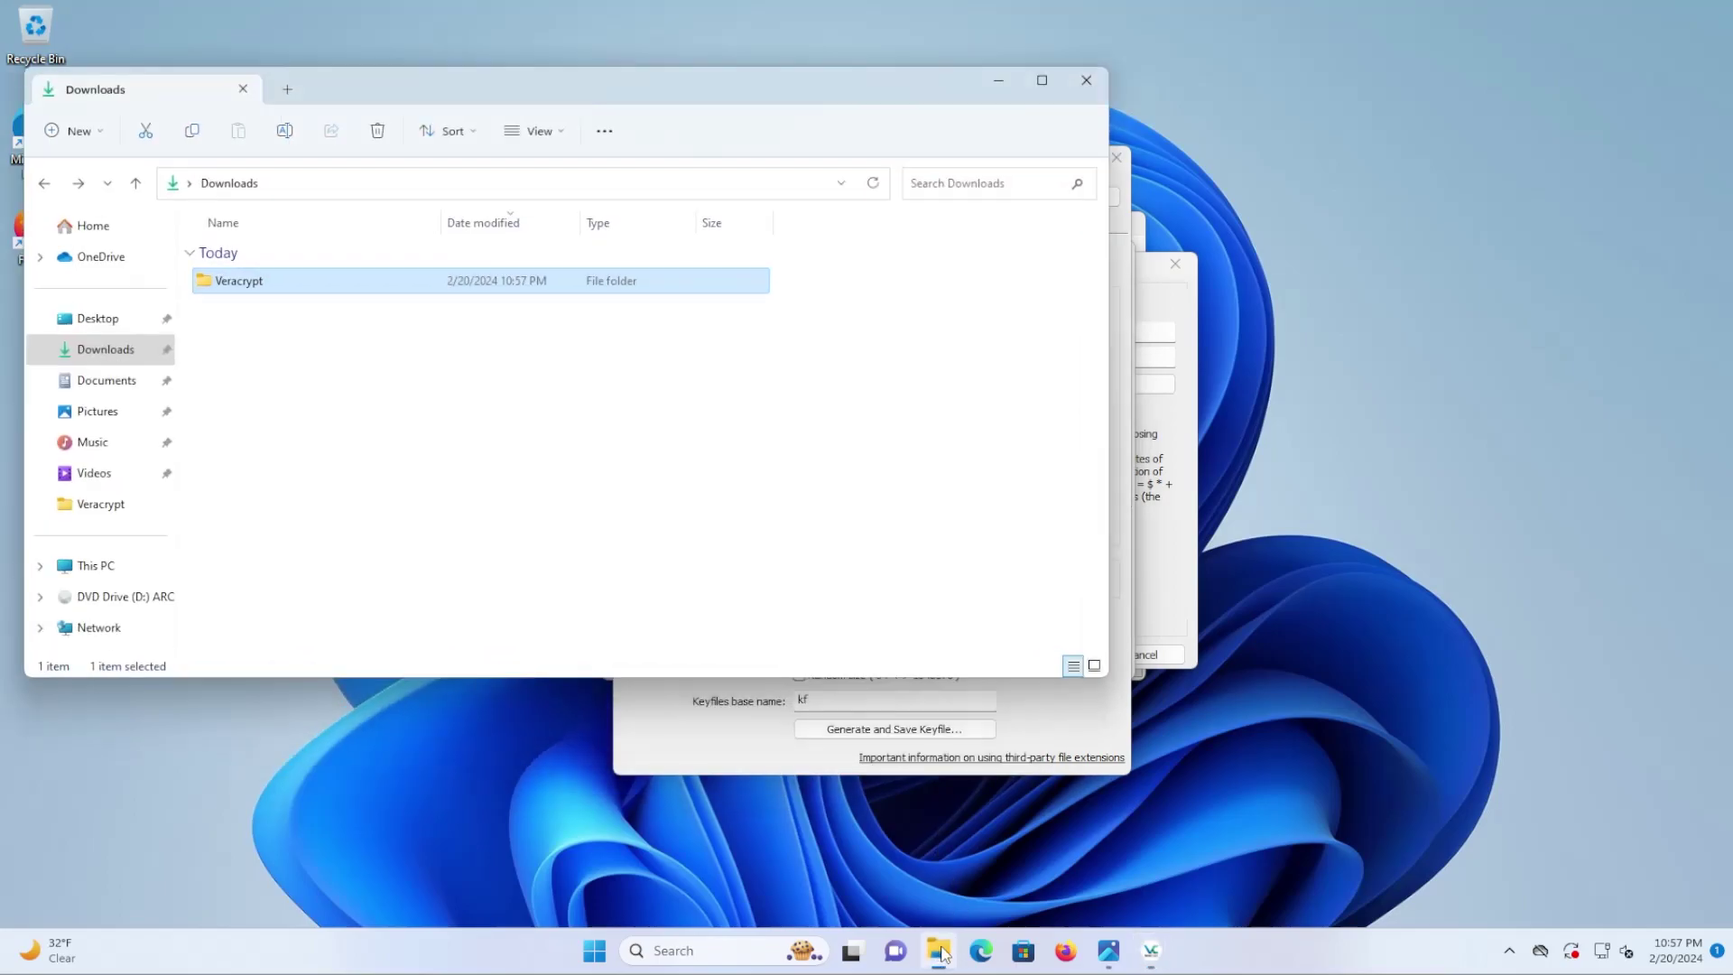
{"action": "double_click", "coordinate": [242, 283]}
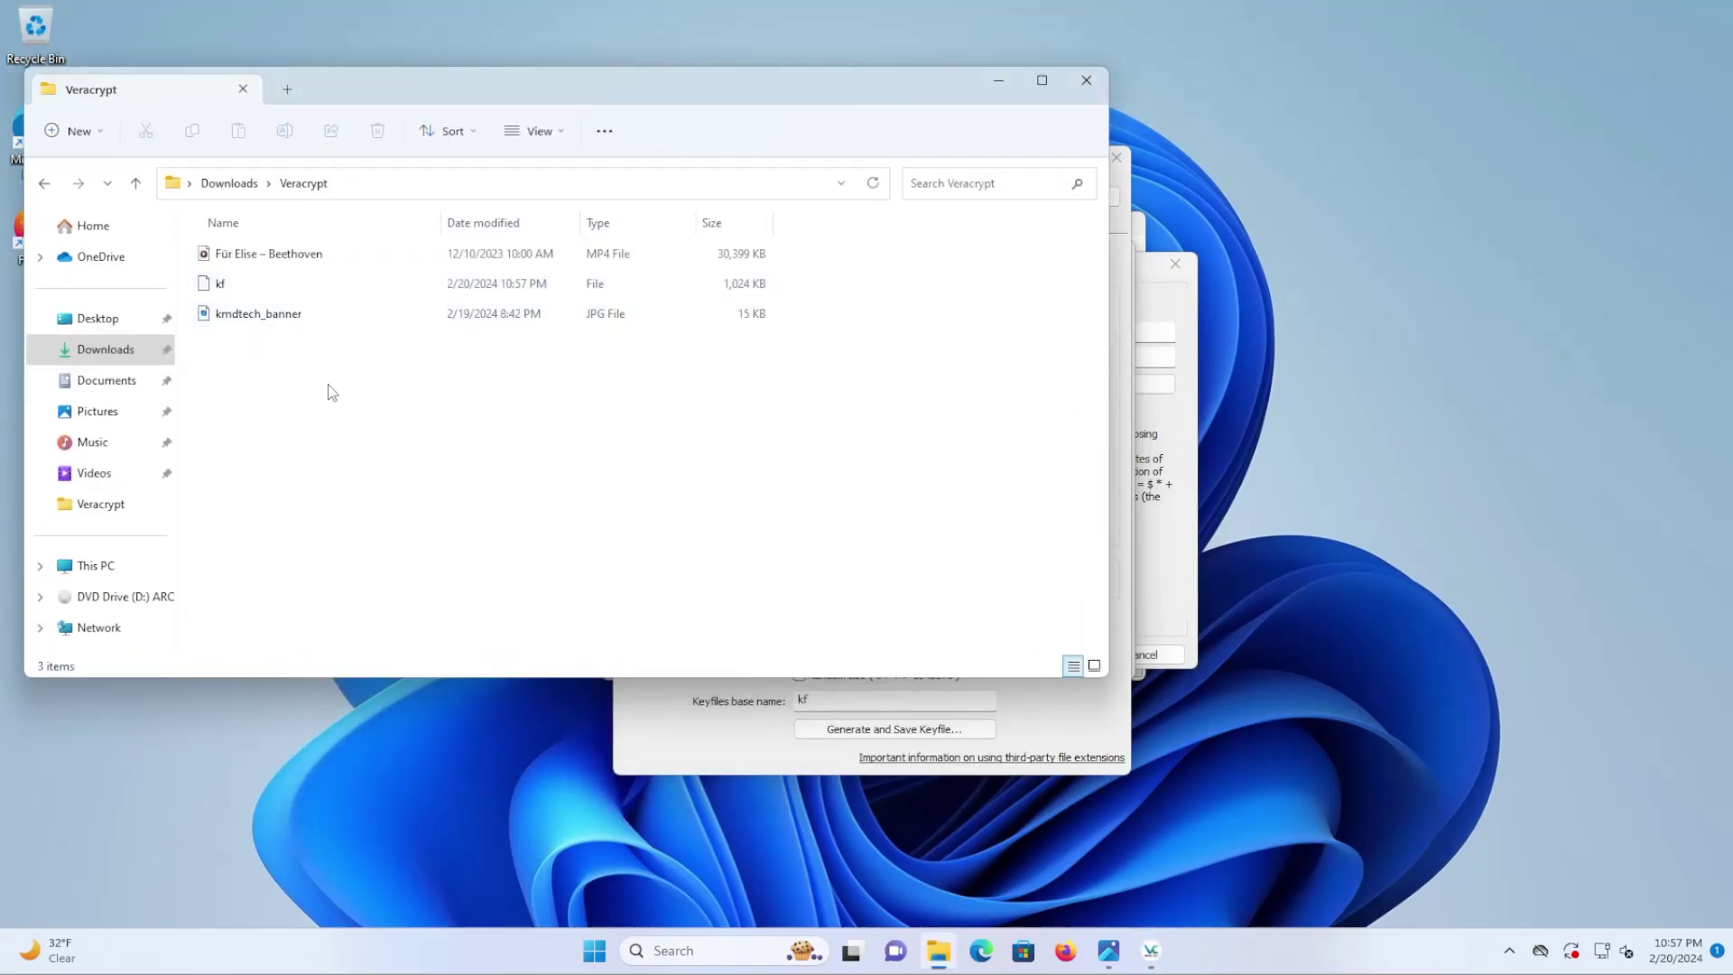
{"action": "left_click", "coordinate": [220, 286]}
{"action": "left_click", "coordinate": [250, 348]}
{"action": "left_click", "coordinate": [1119, 388]}
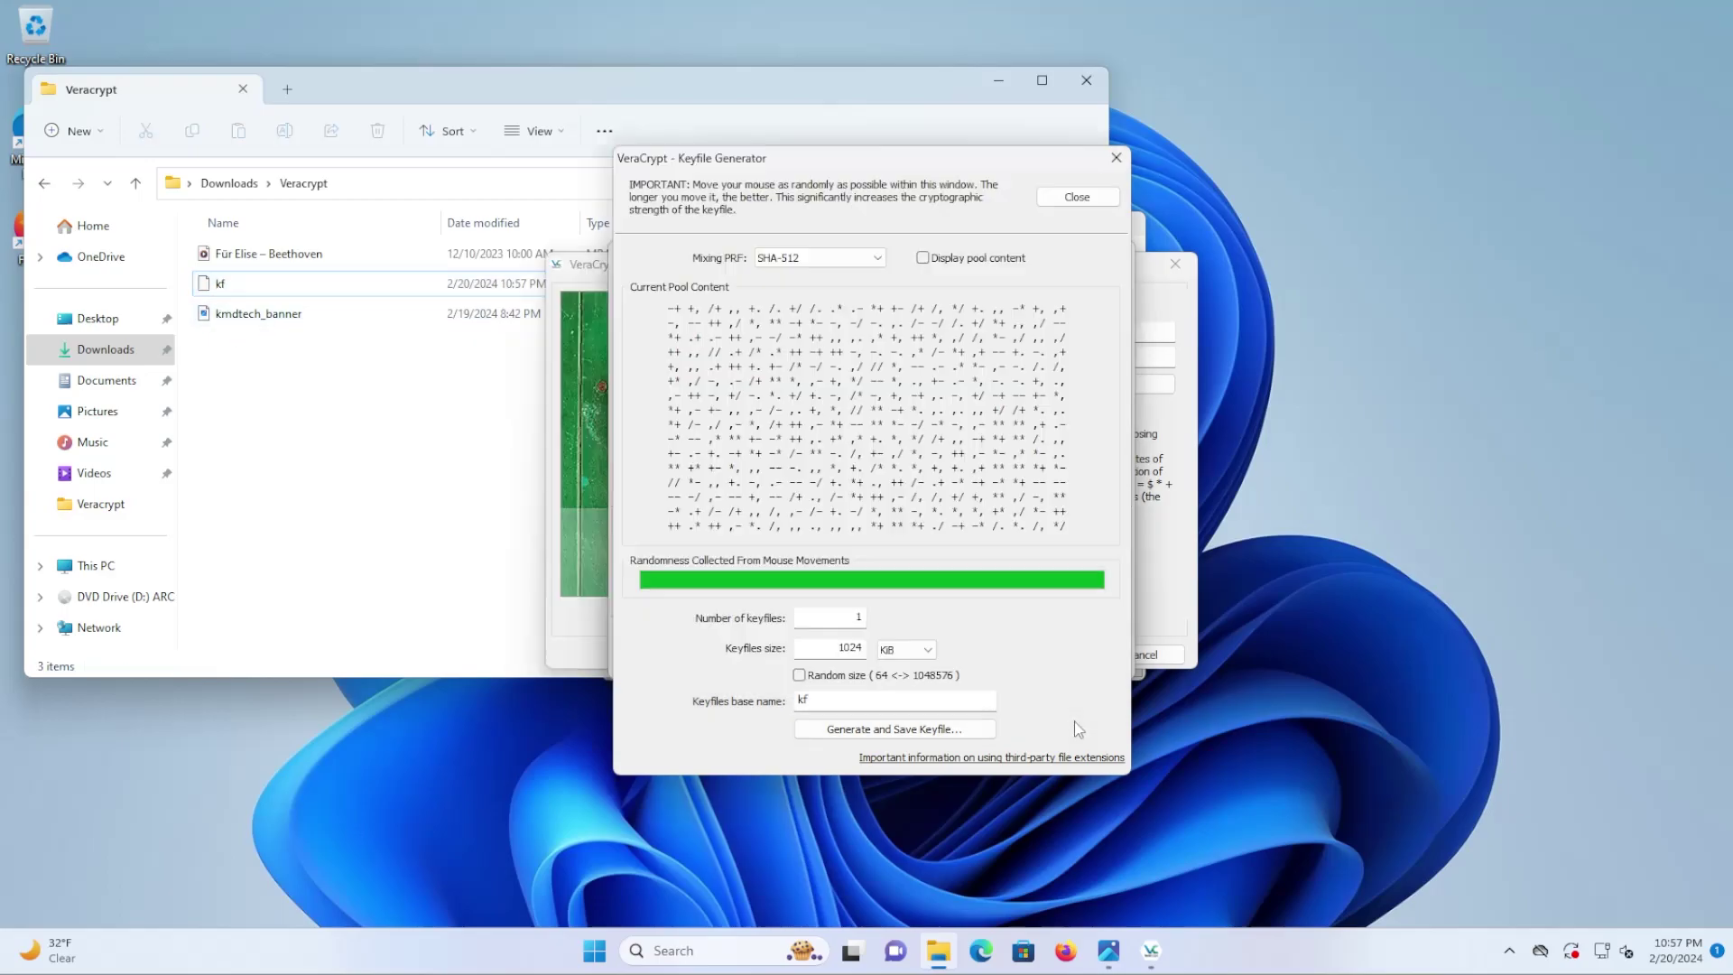
Add kf, kmdtech_banner.jpg and the Für Elise MP4 from Downloads\Veracrypt as keyfiles.
{"action": "left_click", "coordinate": [1073, 198]}
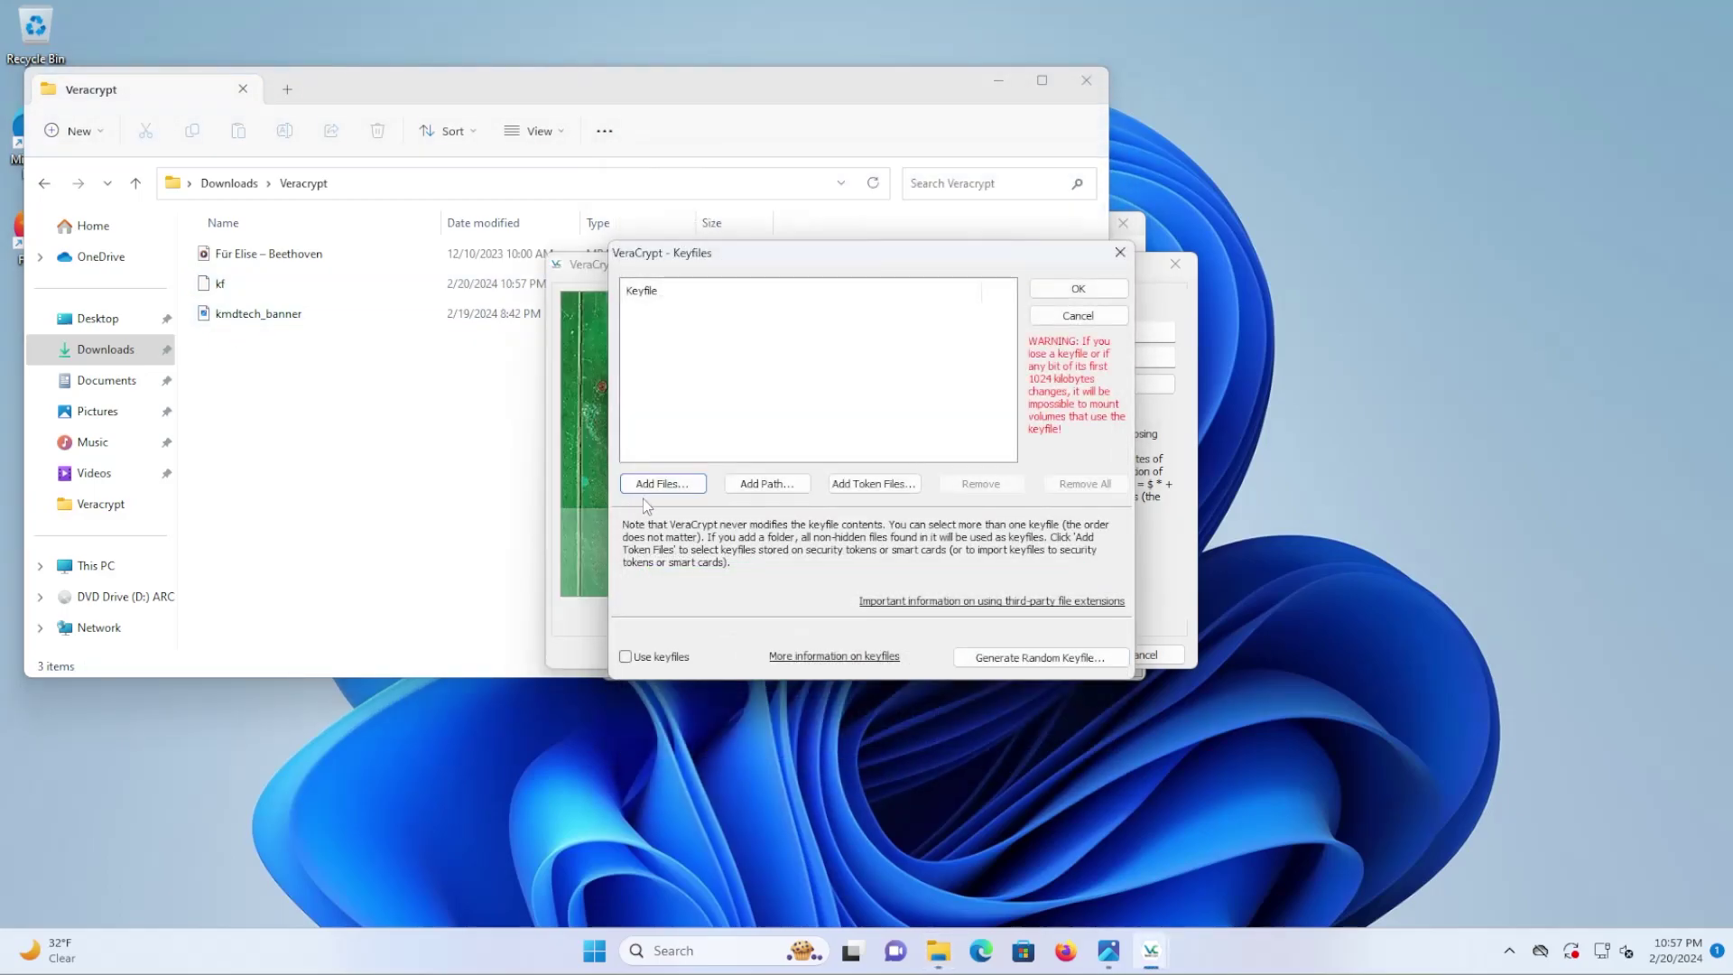
{"action": "left_click", "coordinate": [654, 493]}
{"action": "left_click", "coordinate": [697, 515]}
{"action": "double_click", "coordinate": [817, 449]}
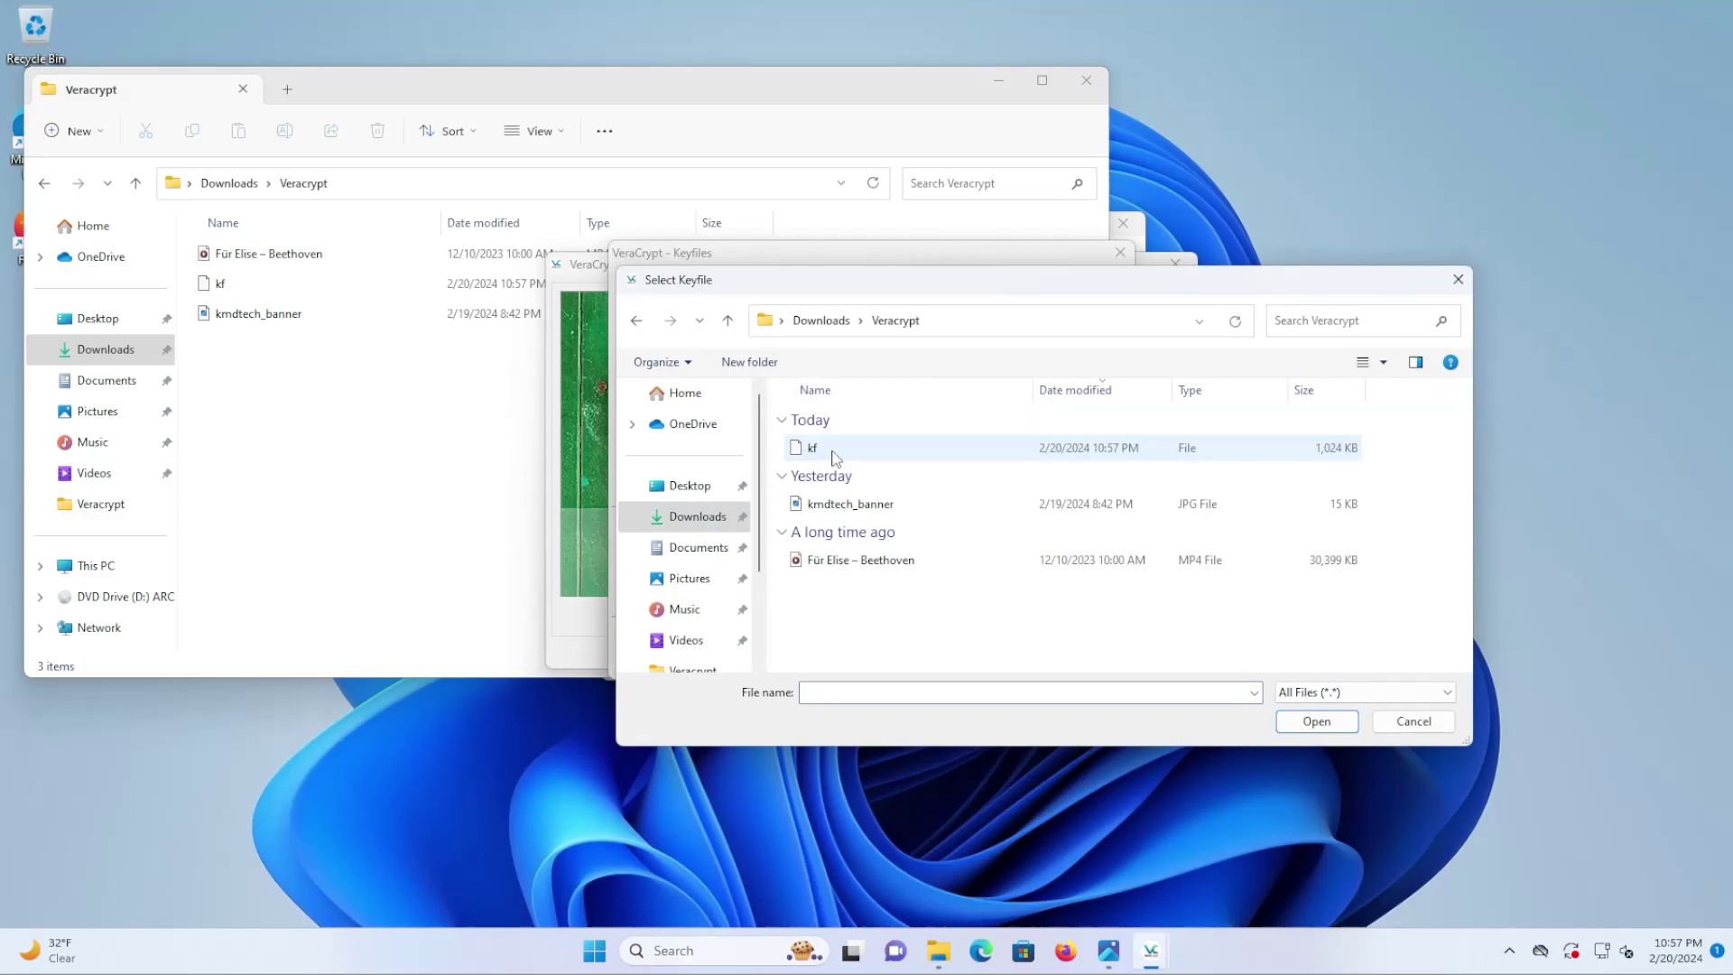
{"action": "left_click_drag", "start_coordinate": [815, 437], "coordinate": [955, 658]}
{"action": "left_click", "coordinate": [1319, 722]}
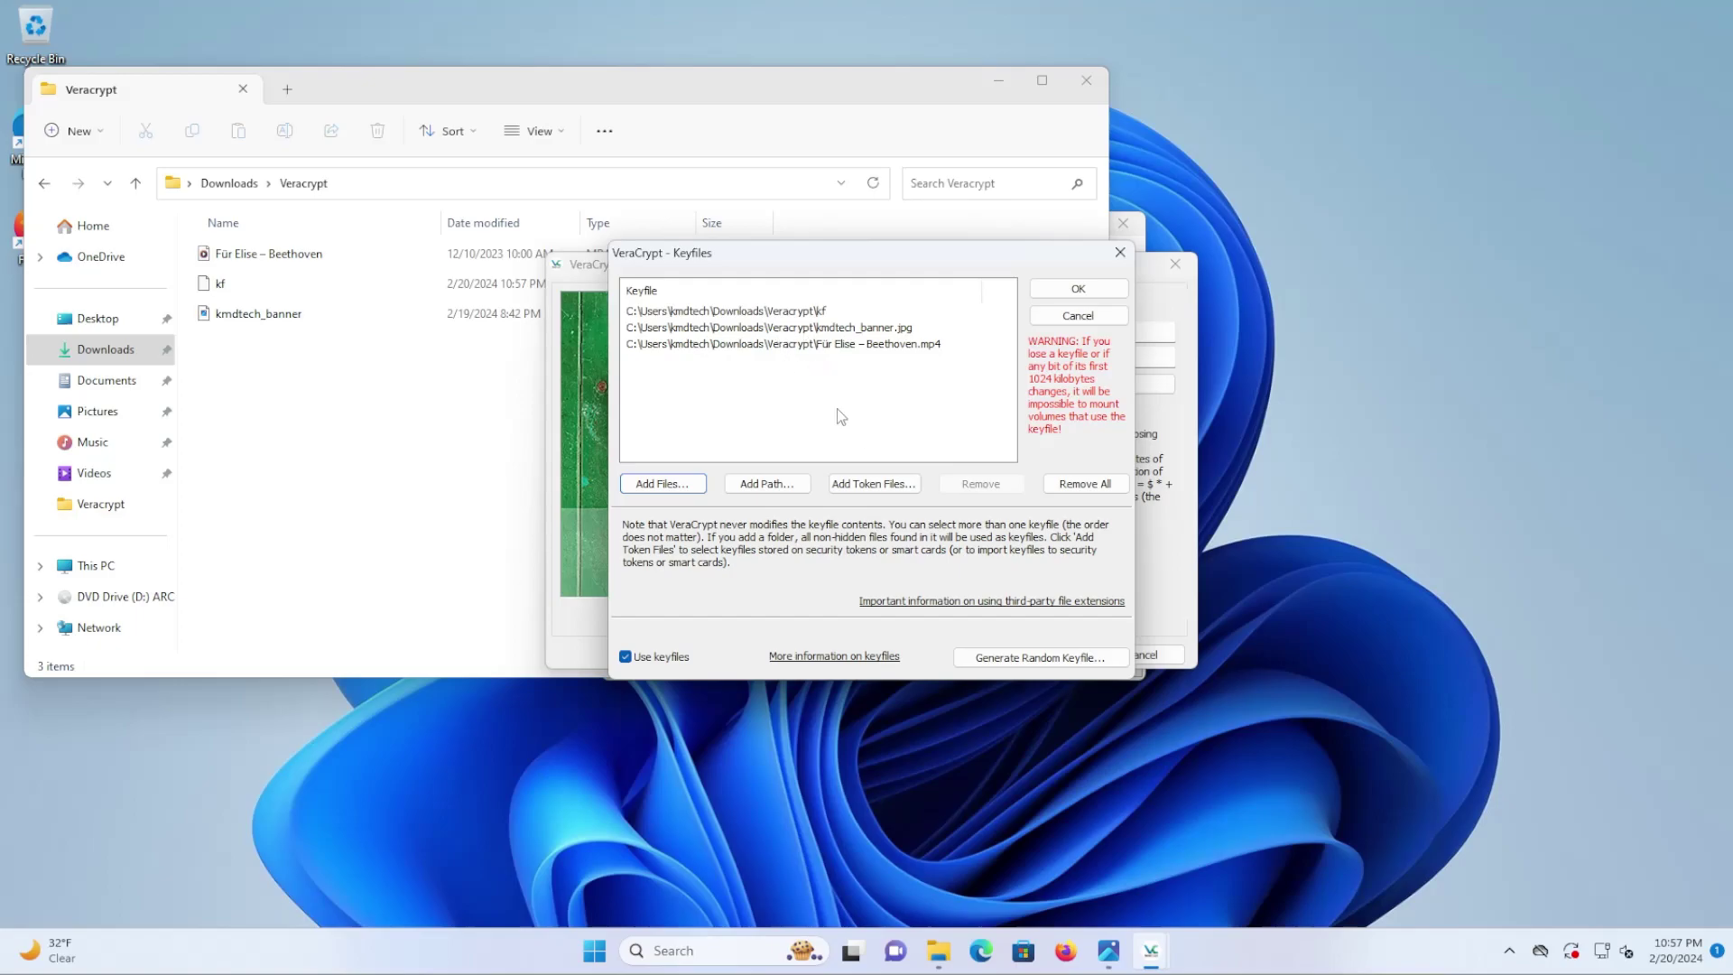
{"action": "left_click", "coordinate": [1077, 288]}
Advance to the Volume PIM page and start entering the PIM value.
{"action": "left_click", "coordinate": [1036, 654]}
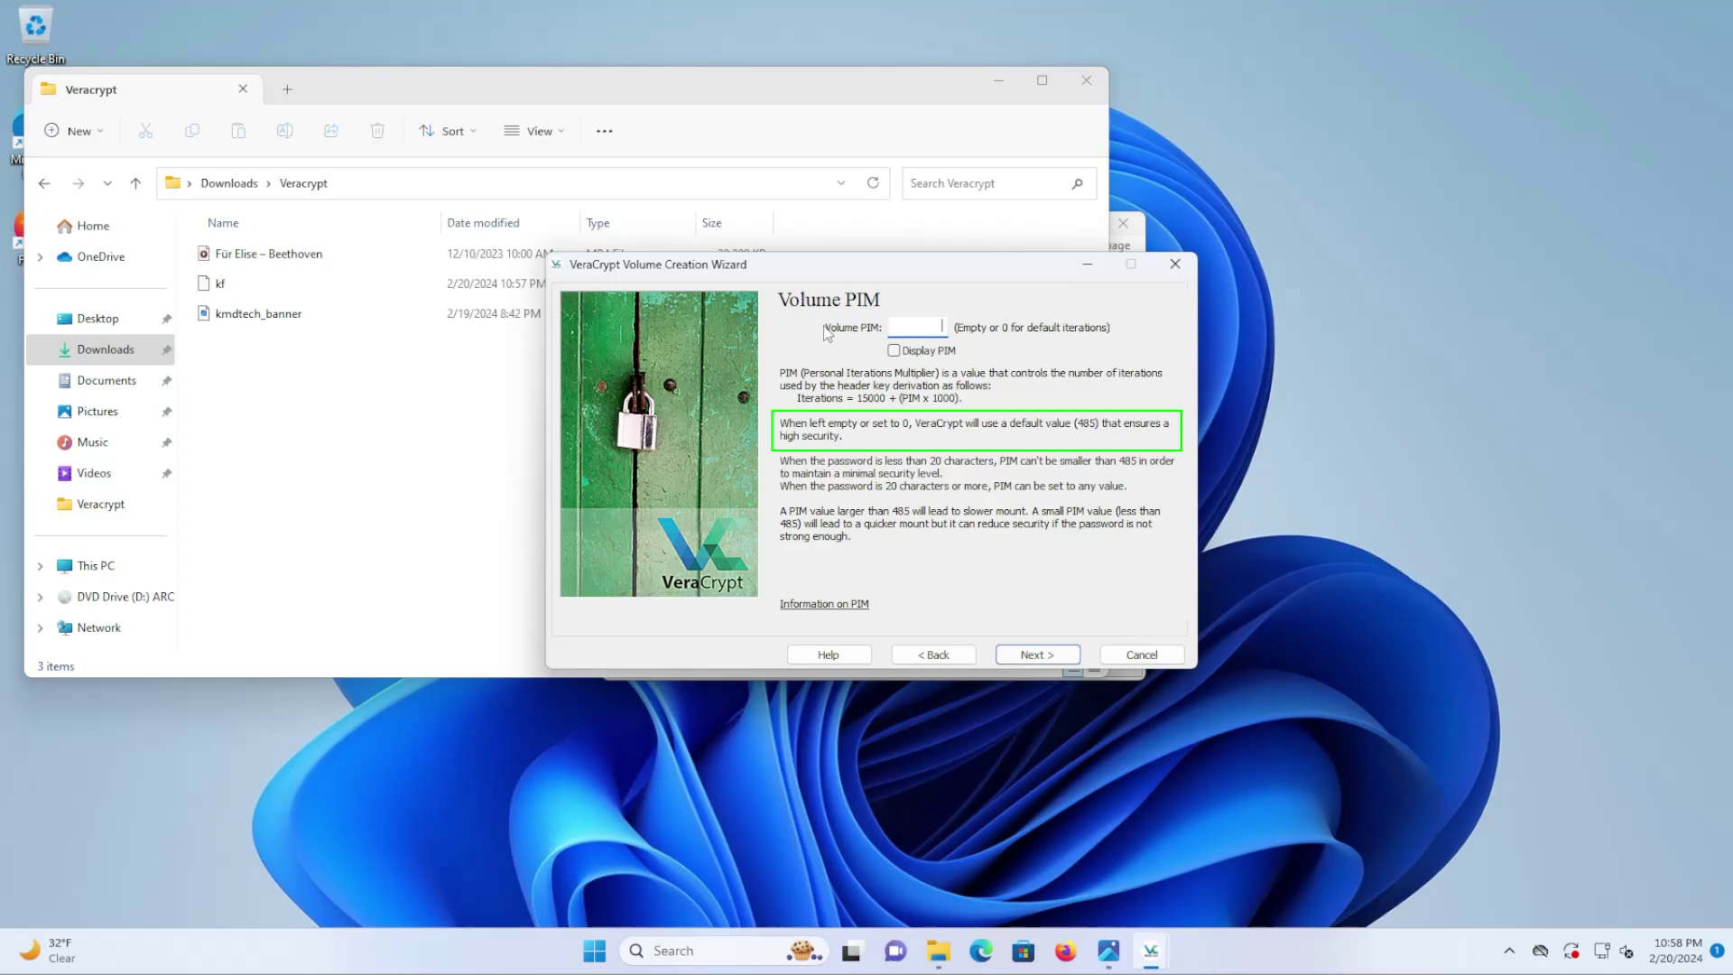
{"action": "type", "text": "1"}
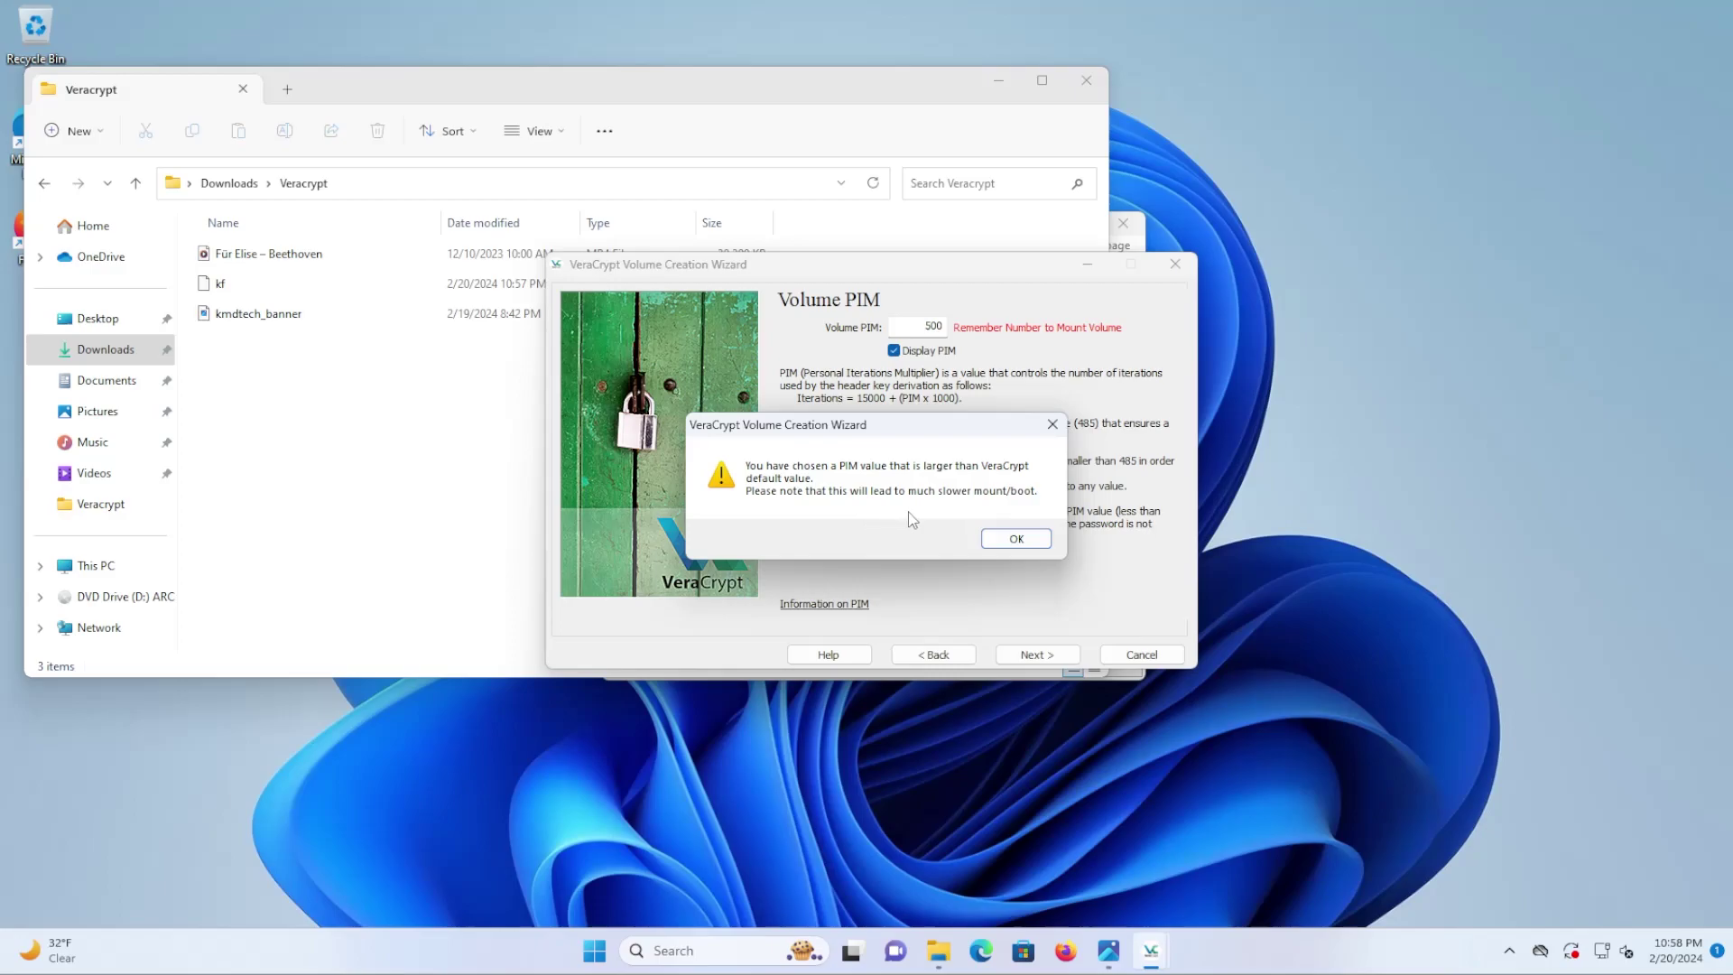
Accept the large-PIM warning, format the container as NTFS, and exit the wizard.
{"action": "left_click", "coordinate": [1011, 540]}
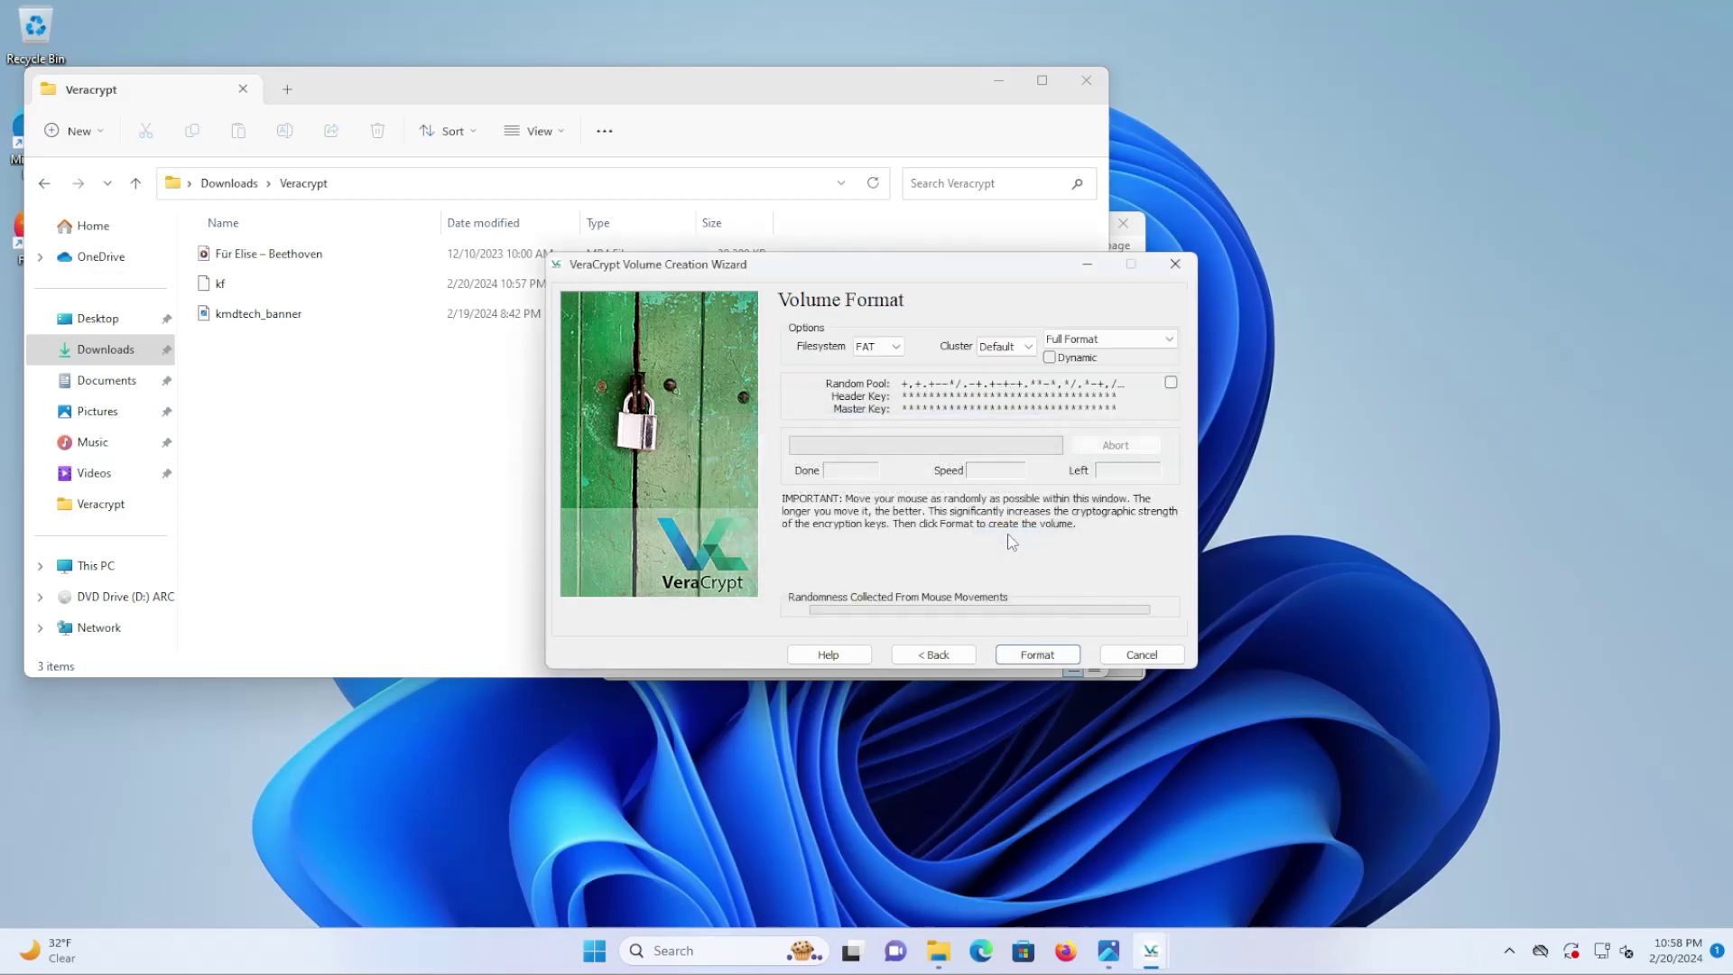
{"action": "left_click", "coordinate": [877, 346]}
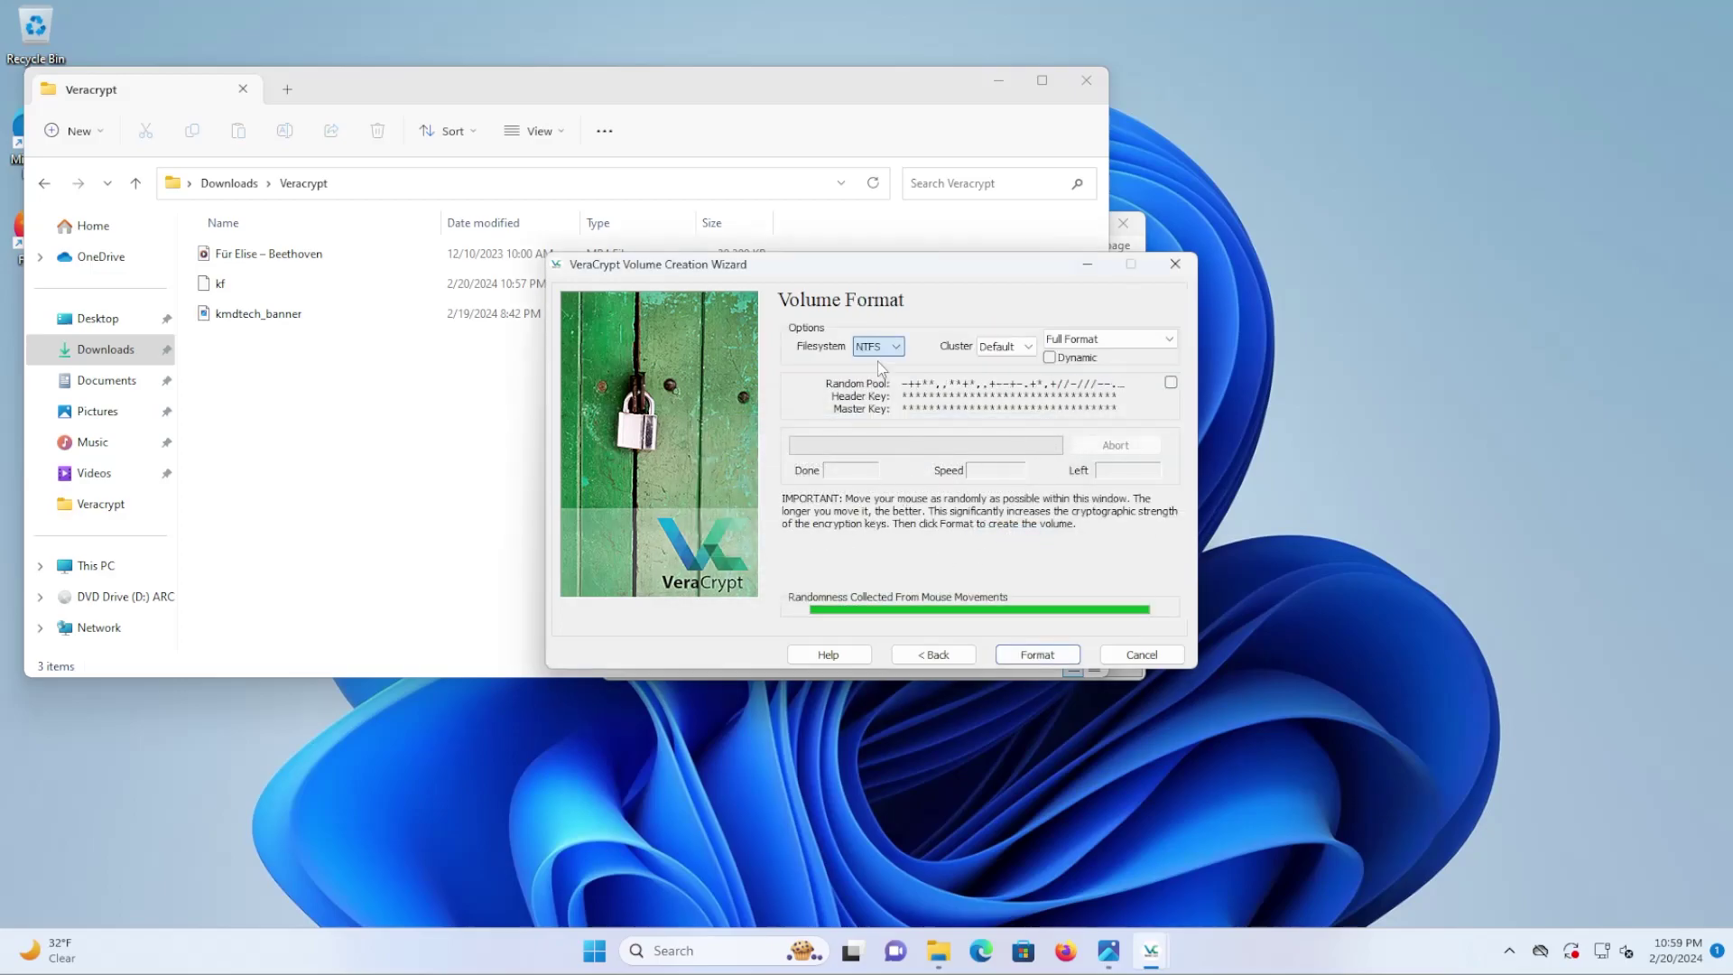
{"action": "left_click", "coordinate": [875, 394]}
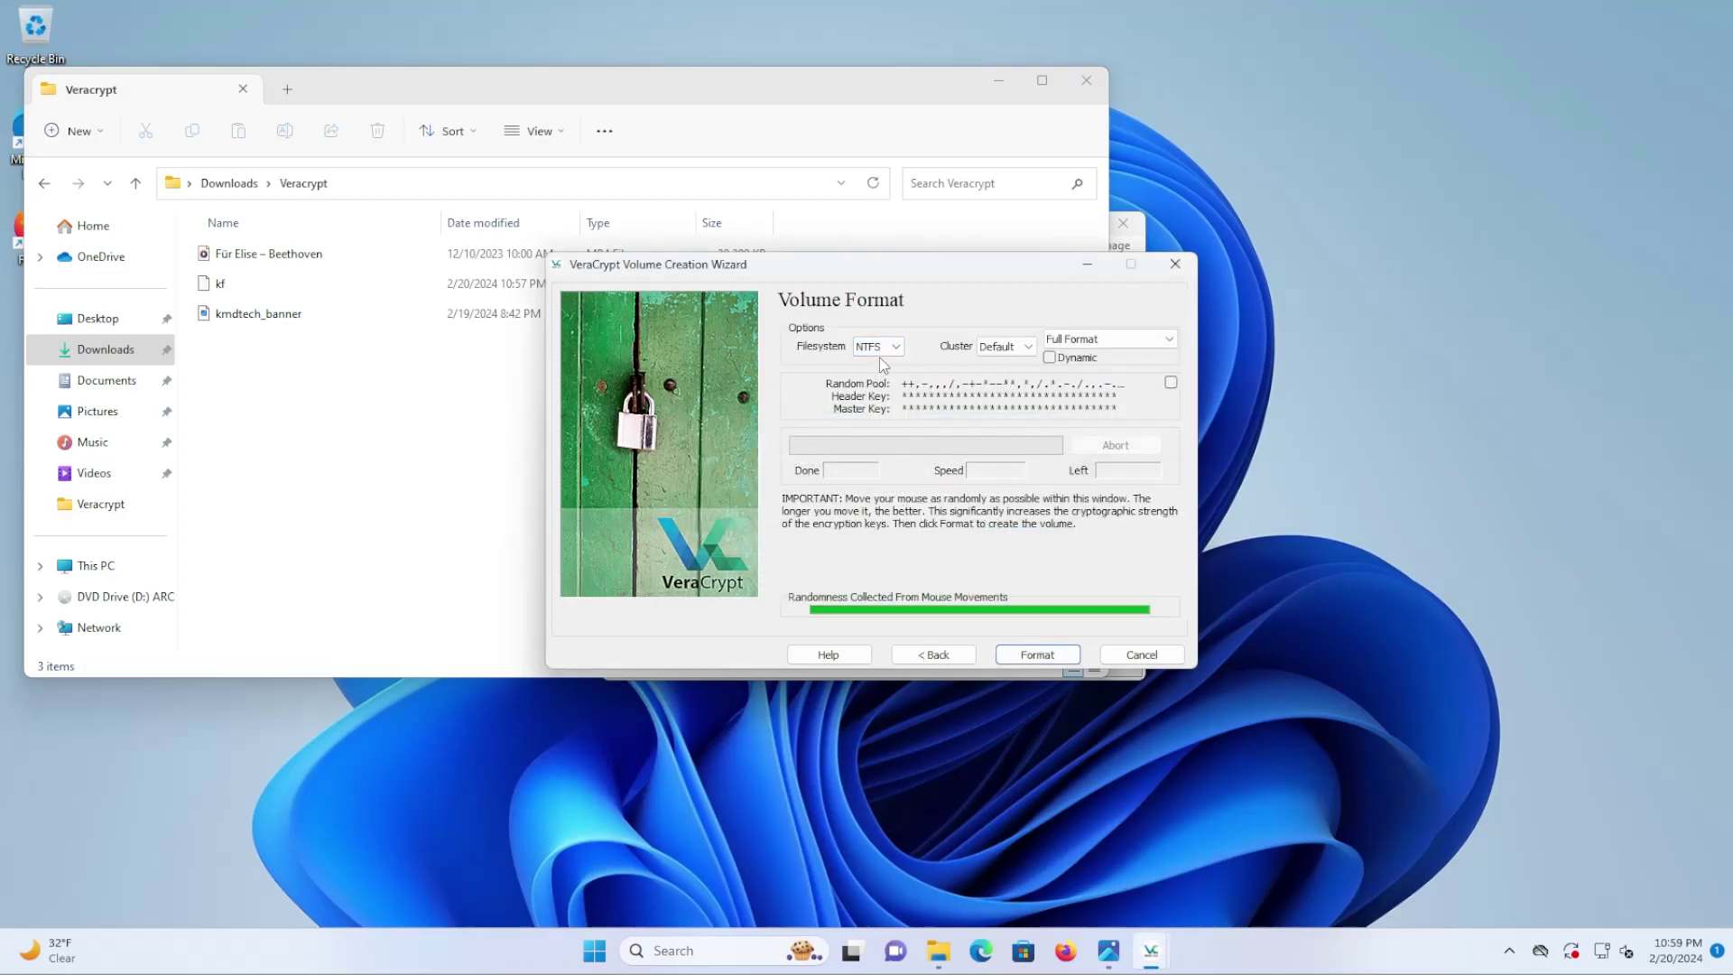
{"action": "left_click", "coordinate": [1042, 658]}
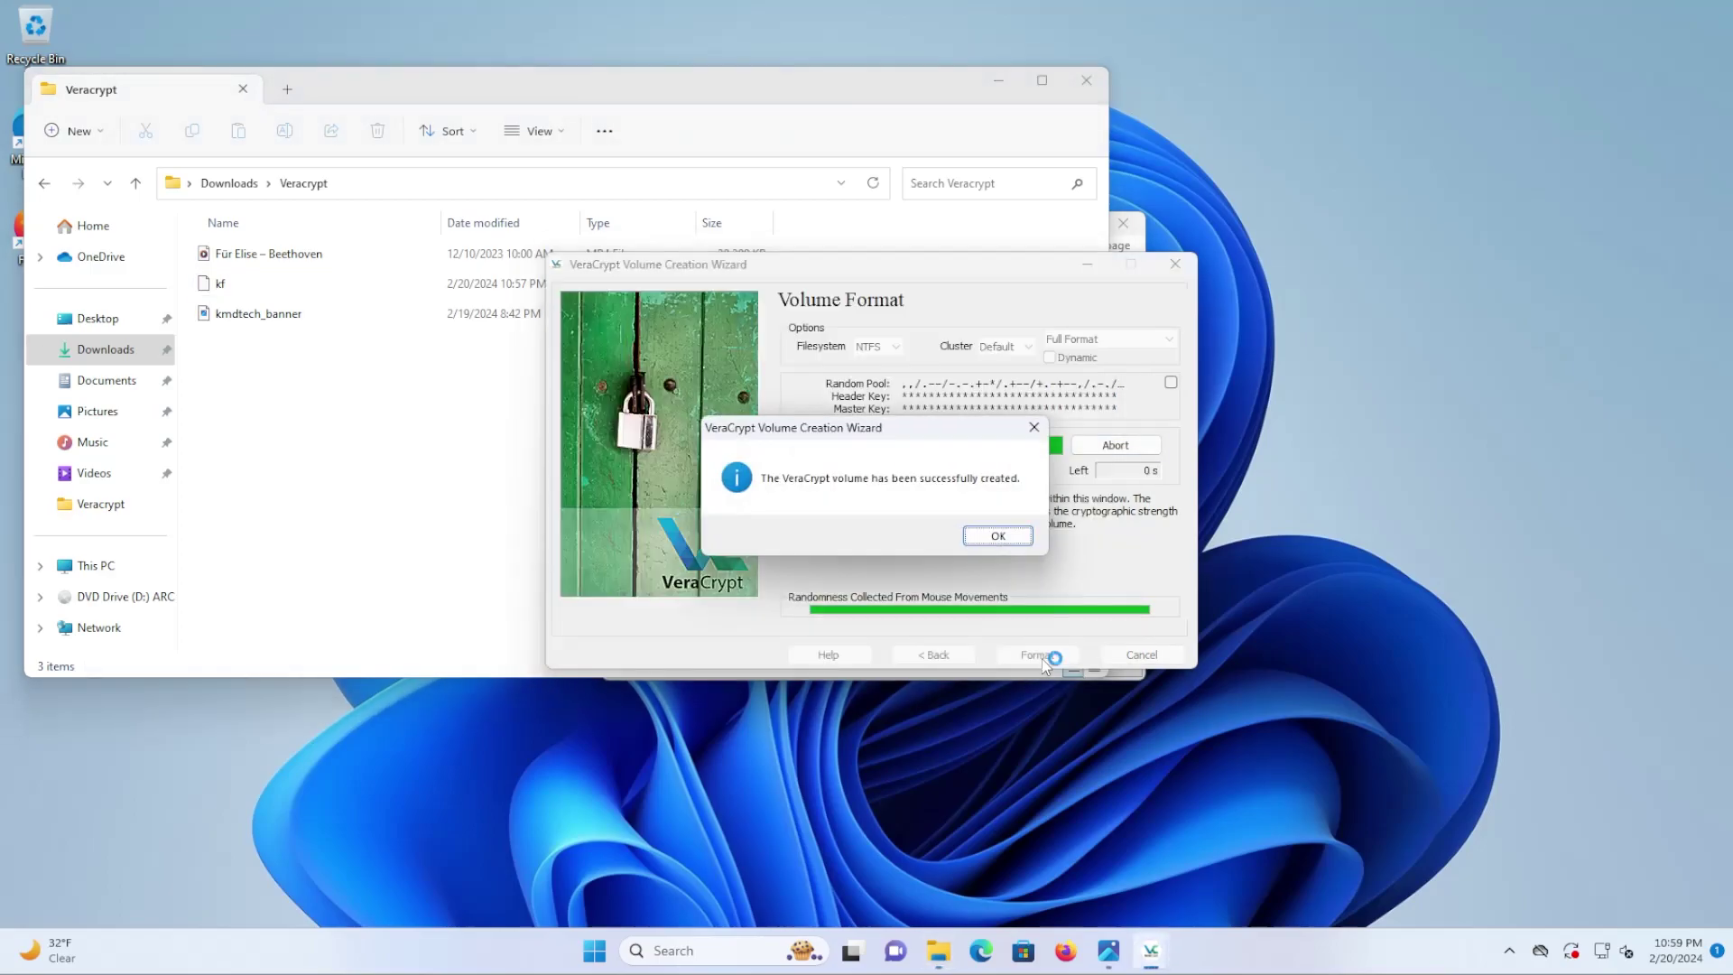
{"action": "left_click", "coordinate": [998, 537]}
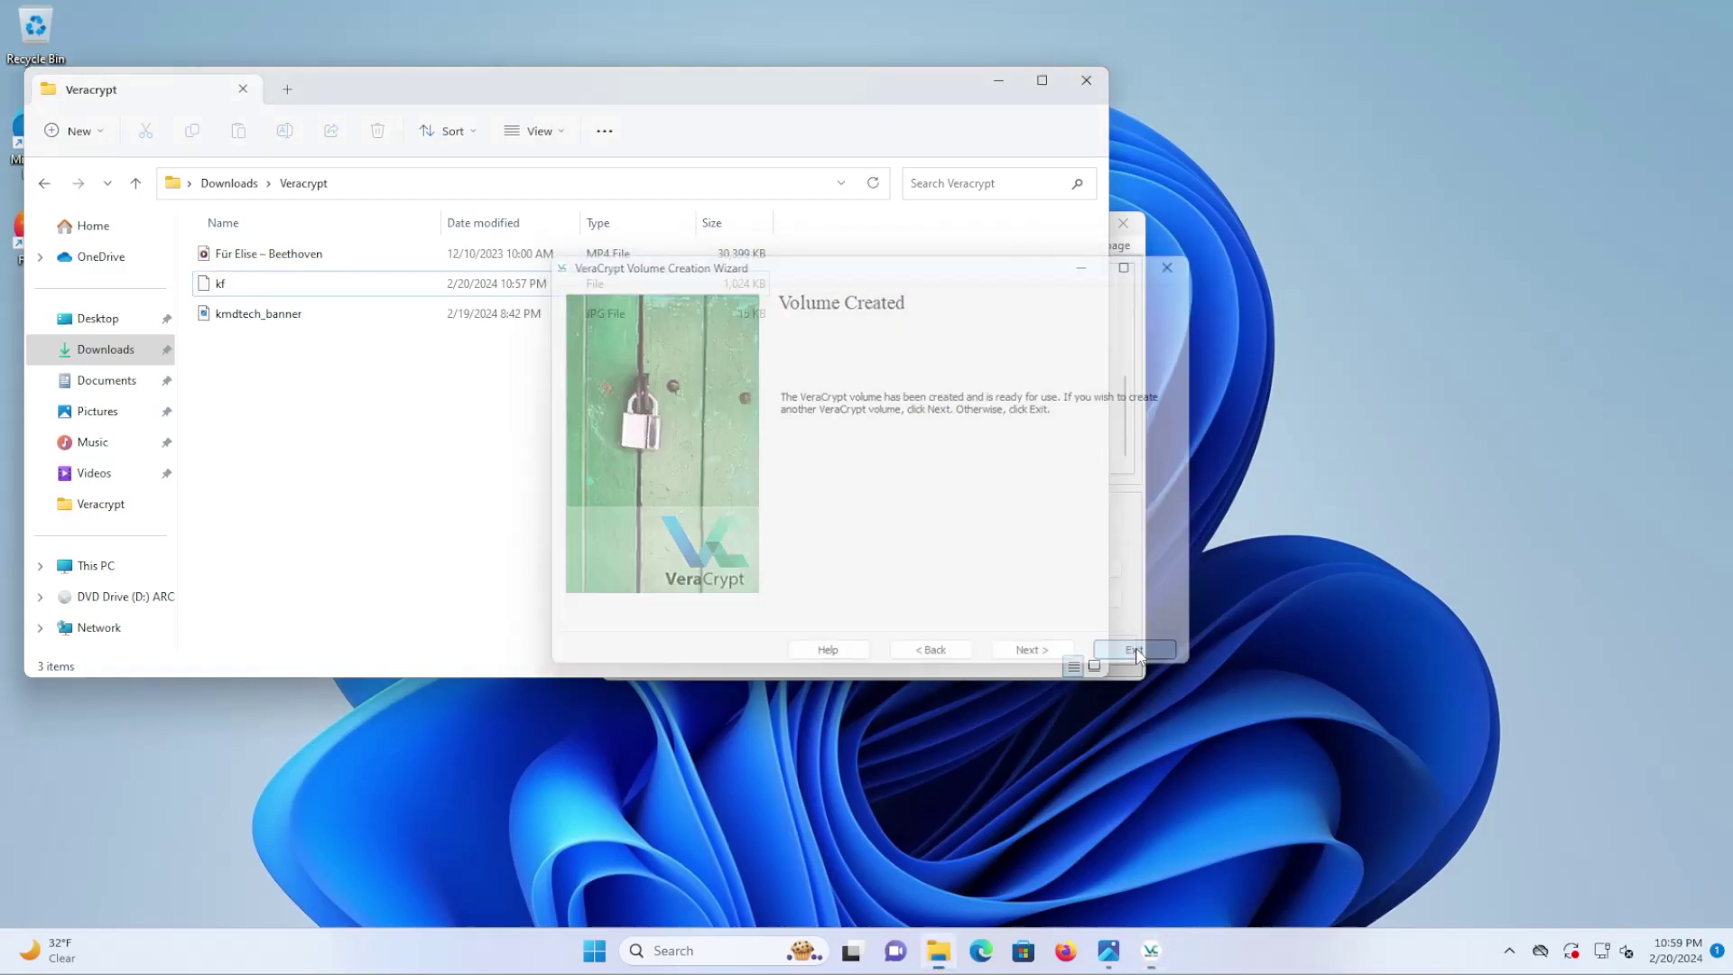
{"action": "left_click", "coordinate": [1141, 654]}
Confirm in Downloads that veracrypt_container is 1.00 GB.
{"action": "left_click", "coordinate": [360, 357]}
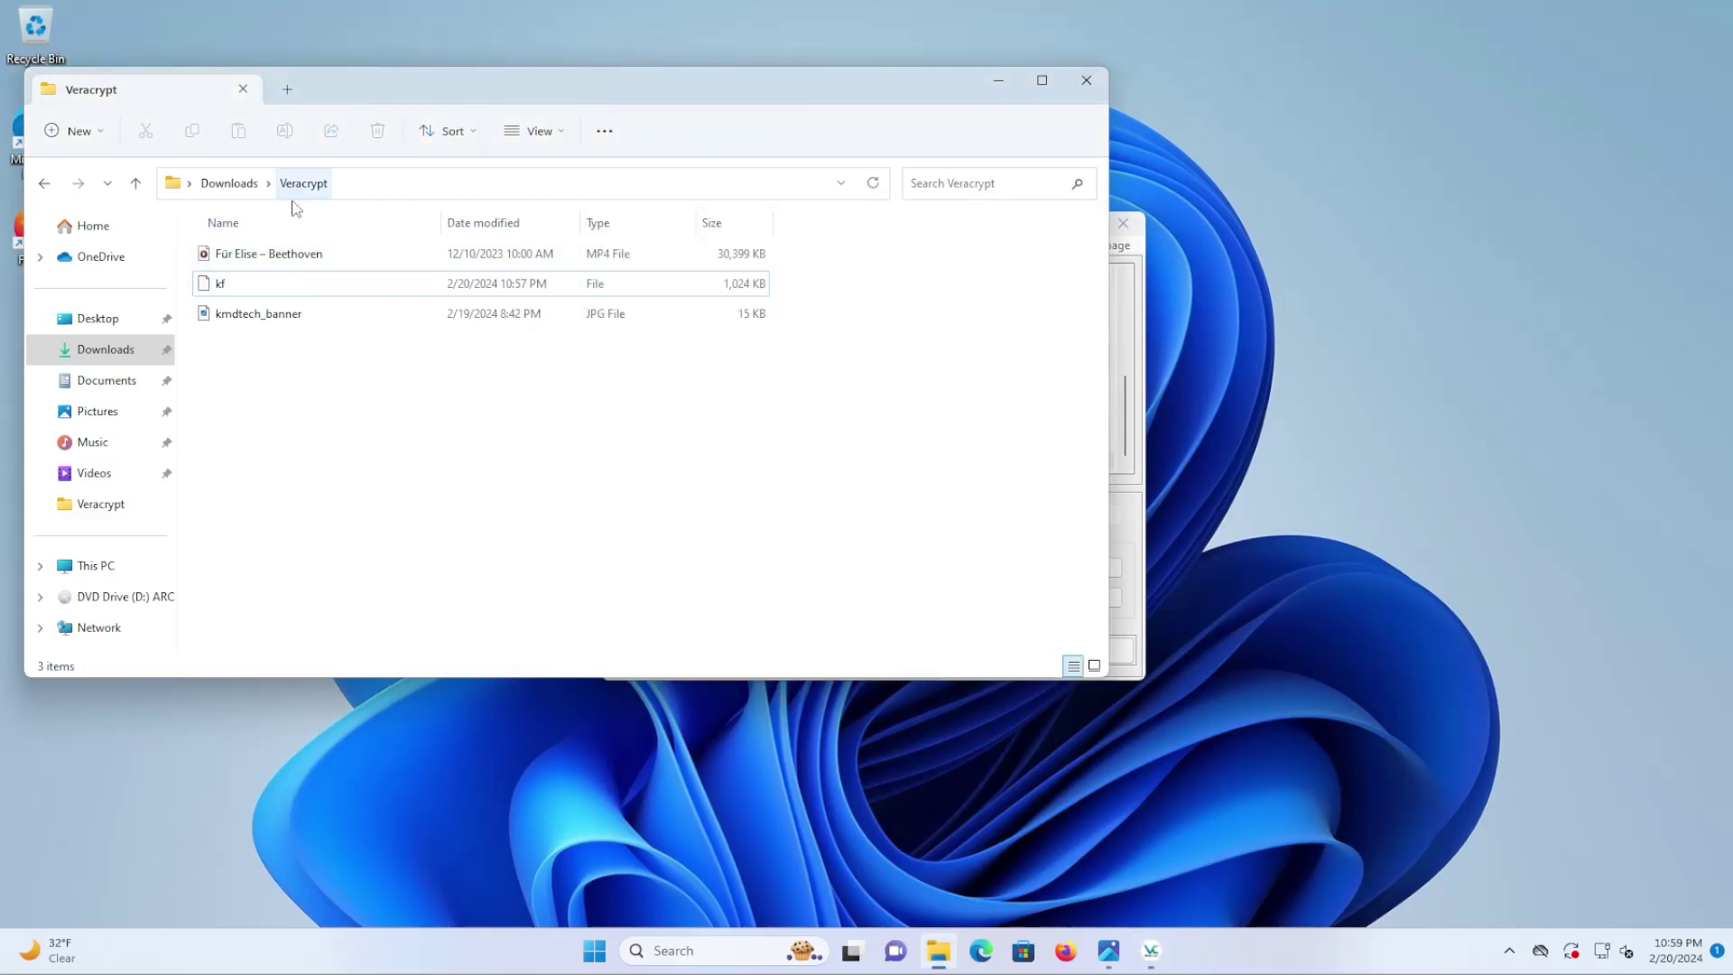
{"action": "left_click", "coordinate": [230, 183]}
{"action": "left_click", "coordinate": [294, 283]}
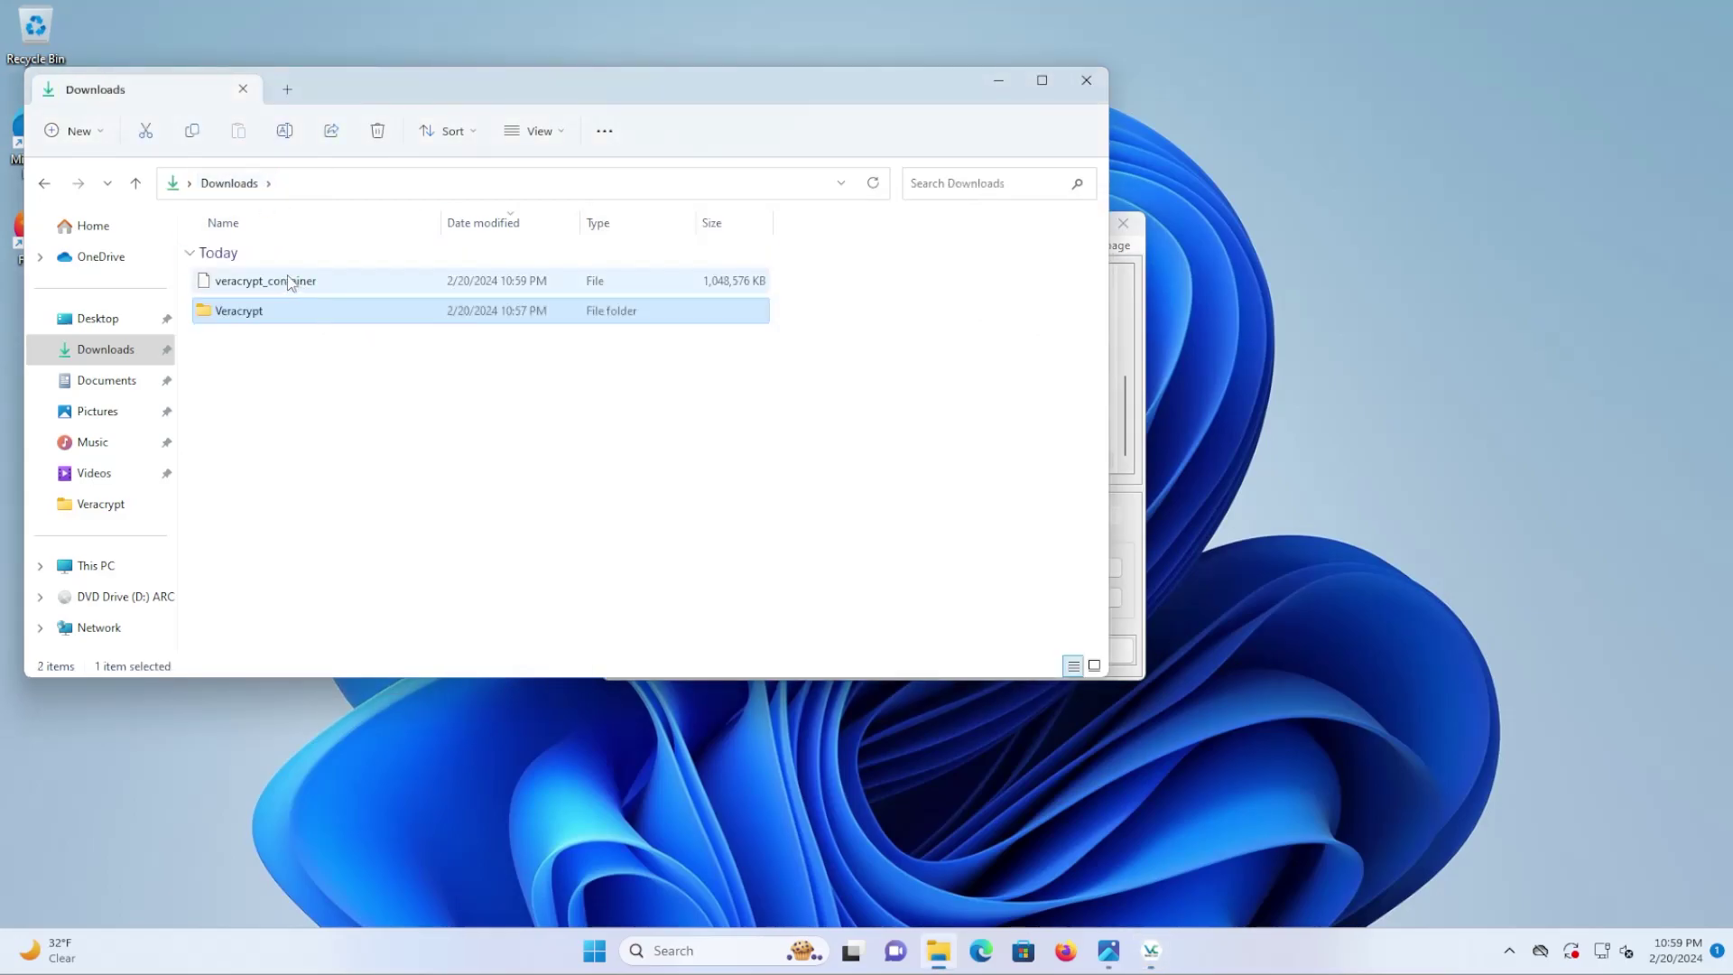
{"action": "left_click", "coordinate": [1132, 490]}
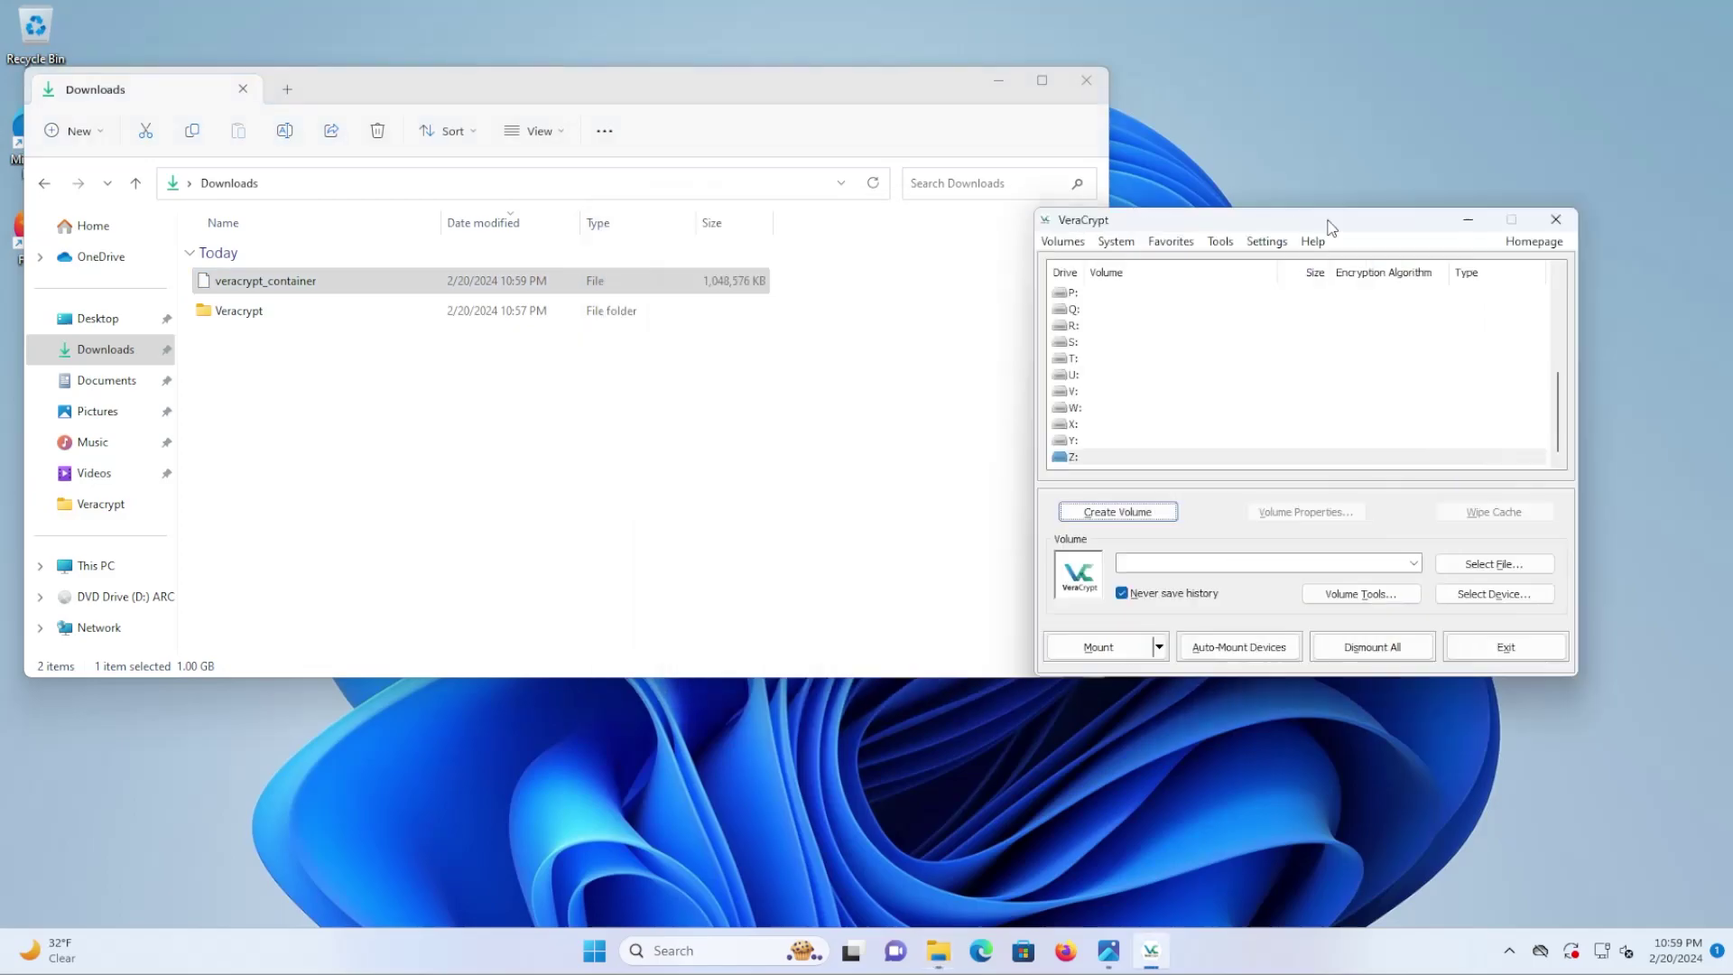
Select drive Z: and veracrypt_container from Downloads as the volume to mount.
{"action": "left_click", "coordinate": [1067, 433]}
{"action": "left_click", "coordinate": [1414, 533]}
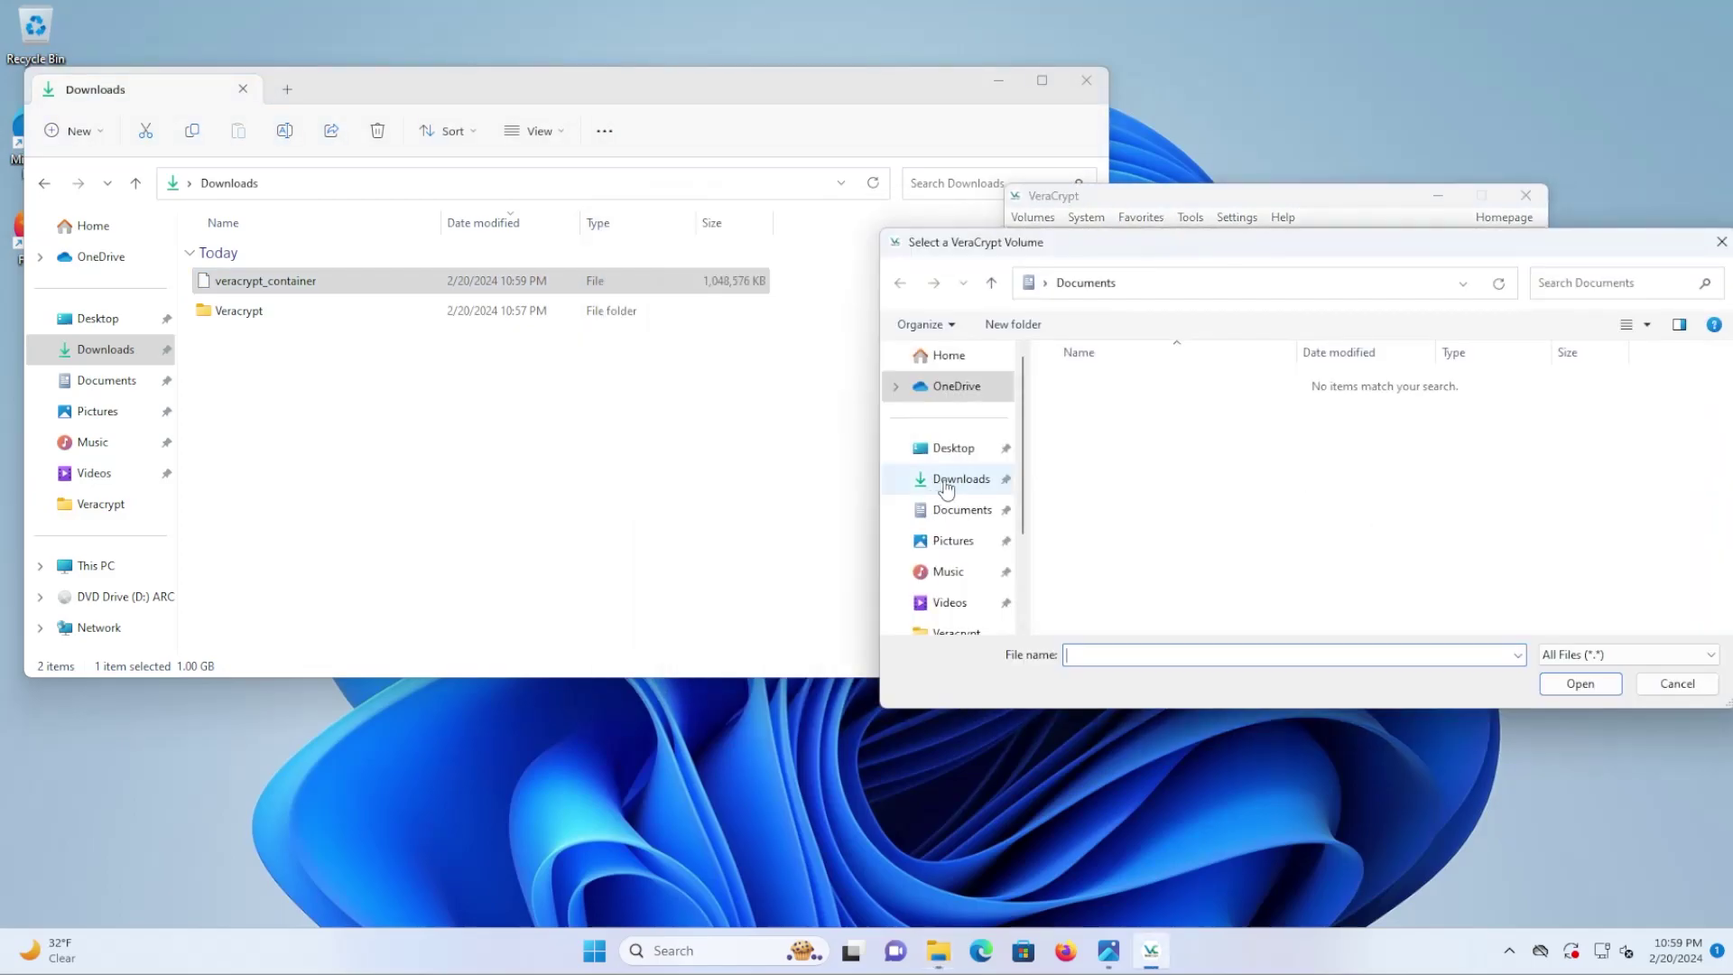
{"action": "left_click", "coordinate": [945, 488]}
{"action": "double_click", "coordinate": [1138, 411]}
Try mounting with the password alone, then with PIM added; both attempts fail.
{"action": "left_click", "coordinate": [1074, 623]}
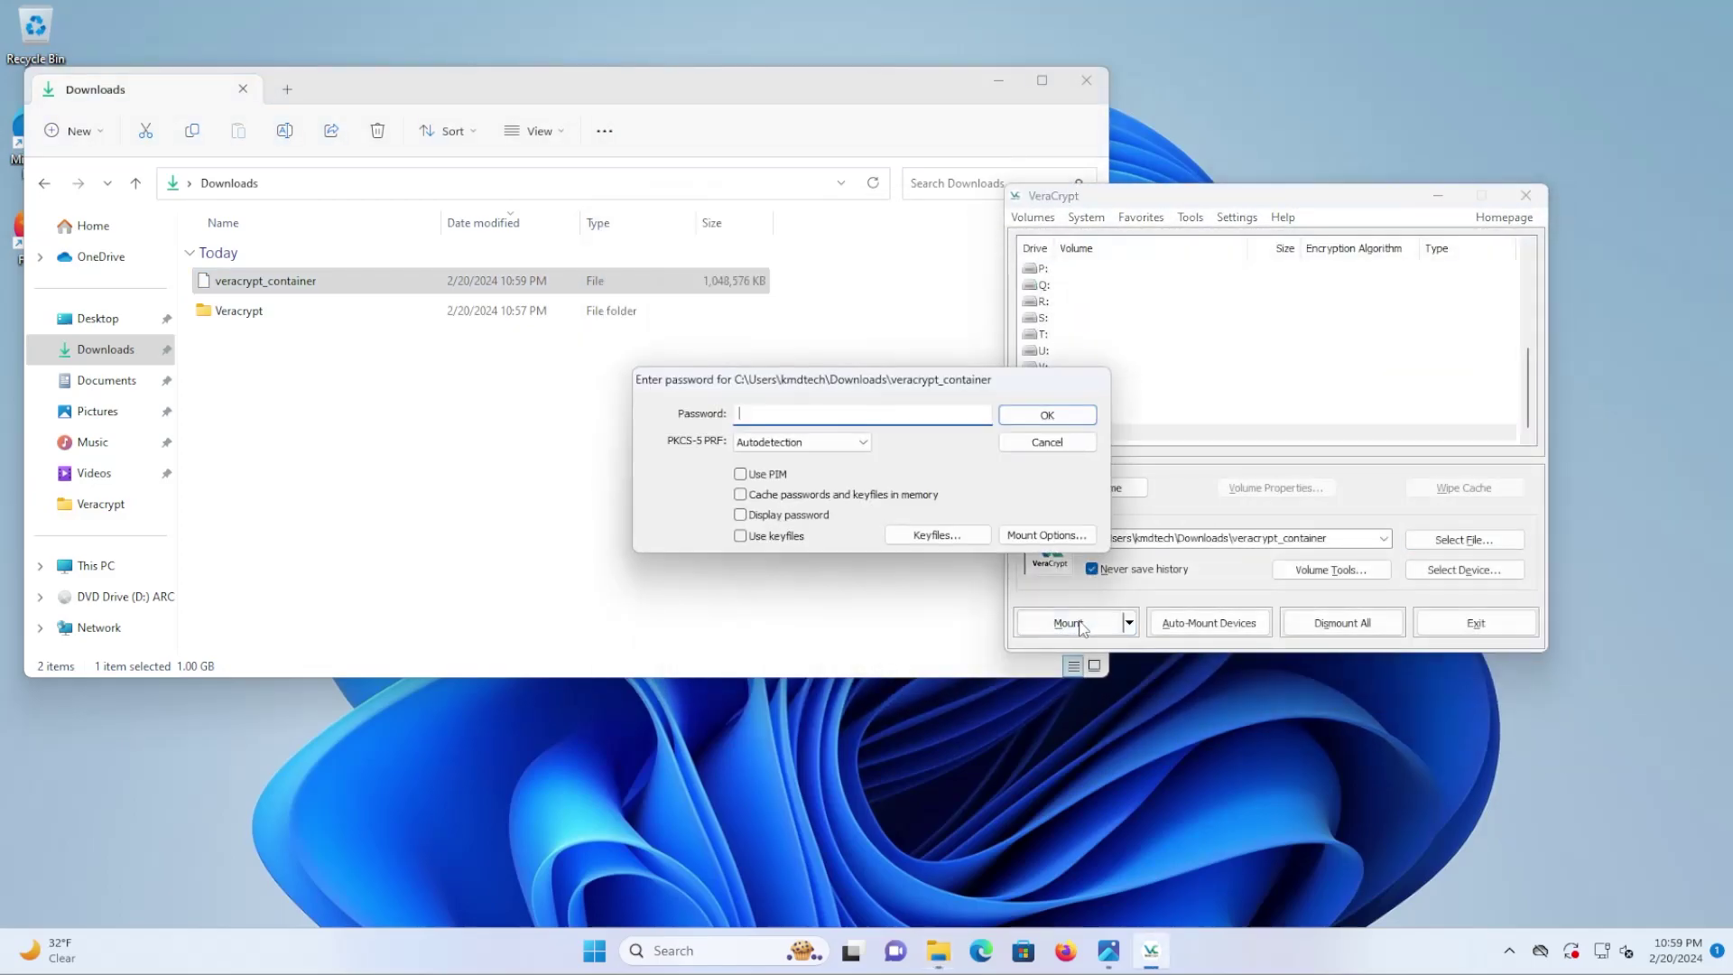
{"action": "left_click_drag", "start_coordinate": [930, 380], "coordinate": [949, 382]}
{"action": "type", "text": "*********"}
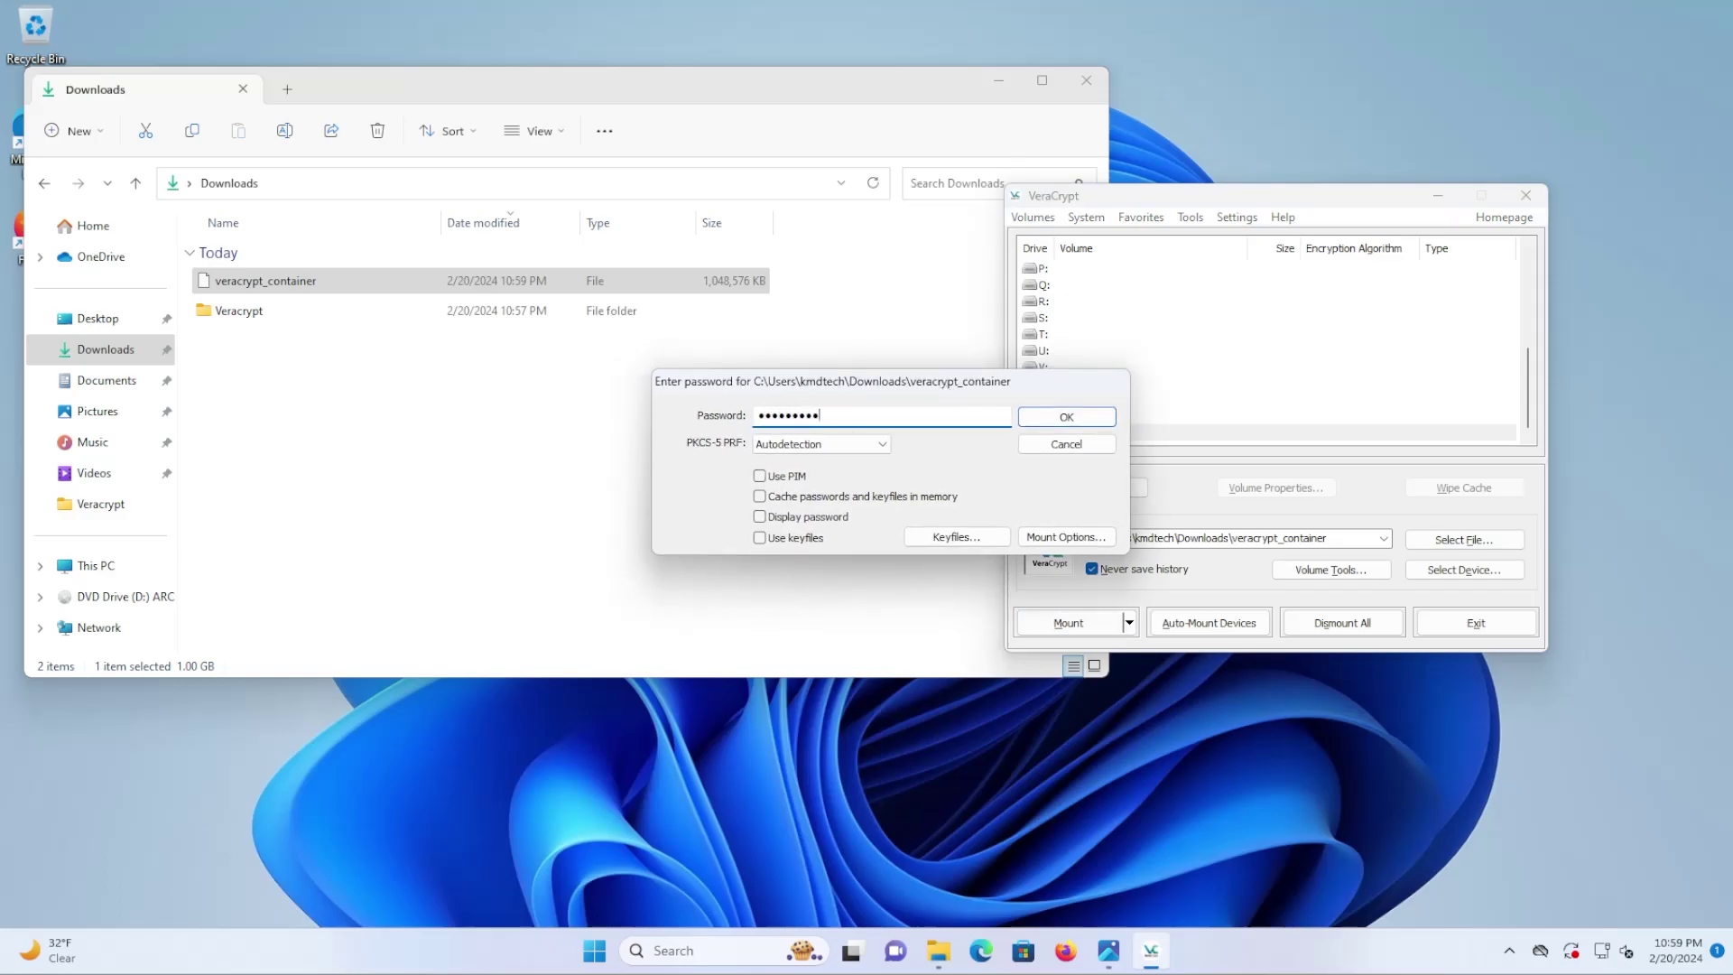
{"action": "type", "text": "**************"}
{"action": "left_click", "coordinate": [1054, 420]}
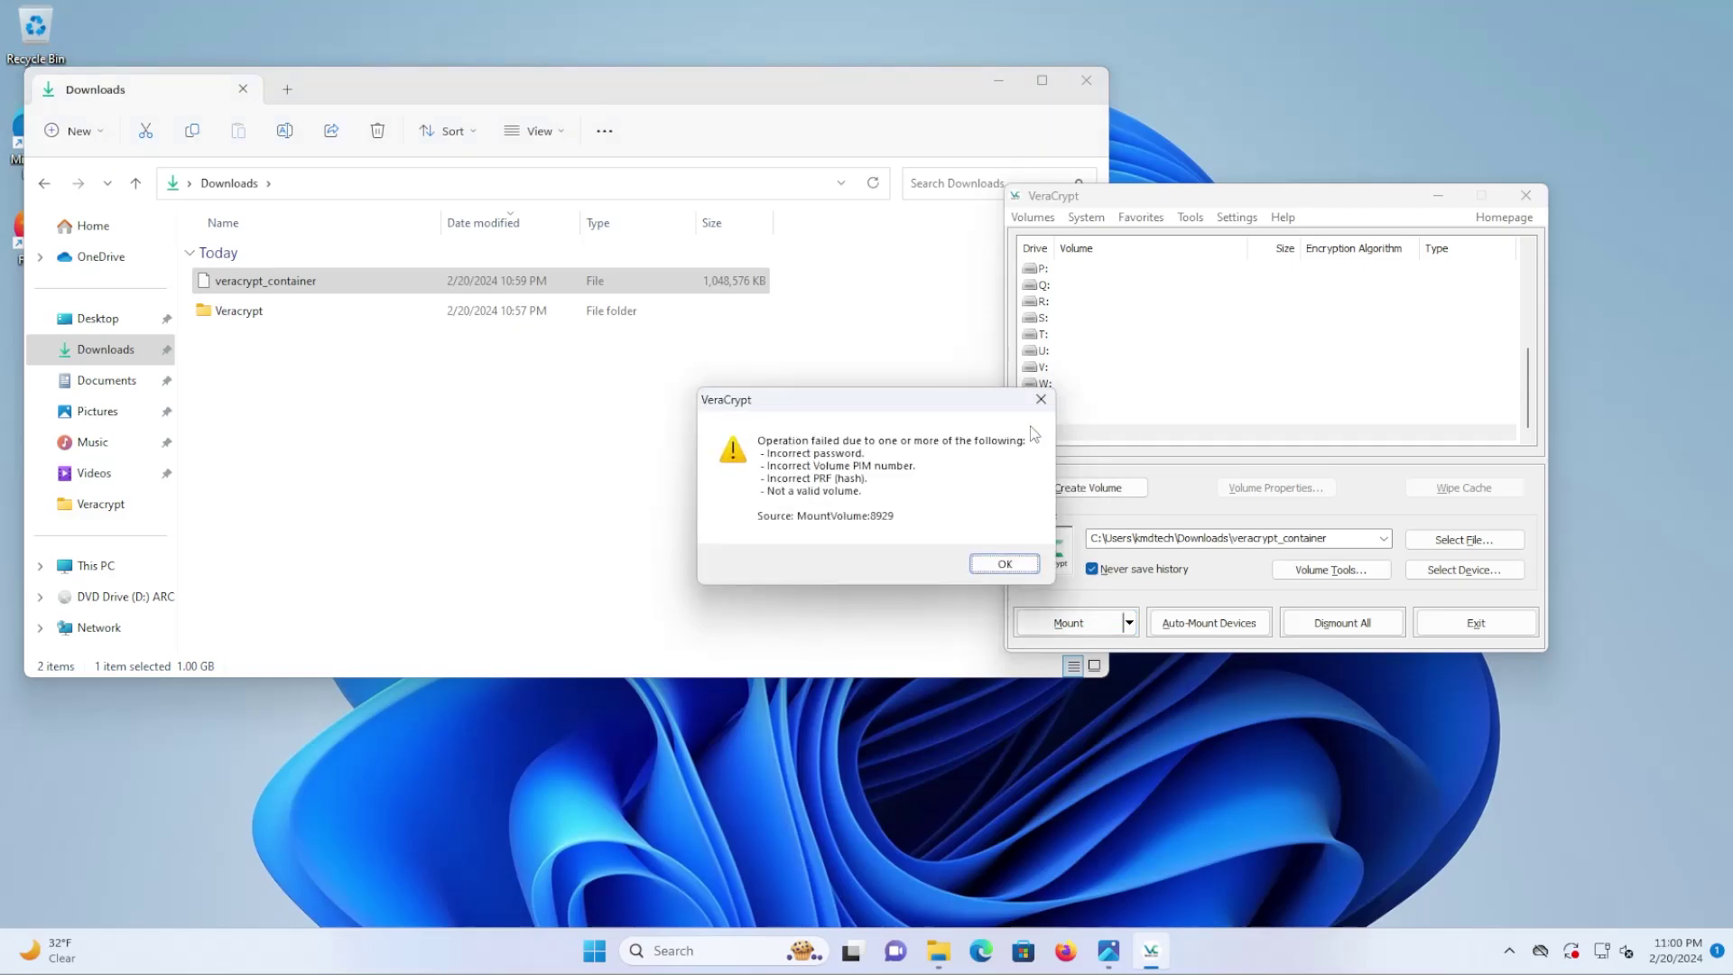
{"action": "key", "text": "Return"}
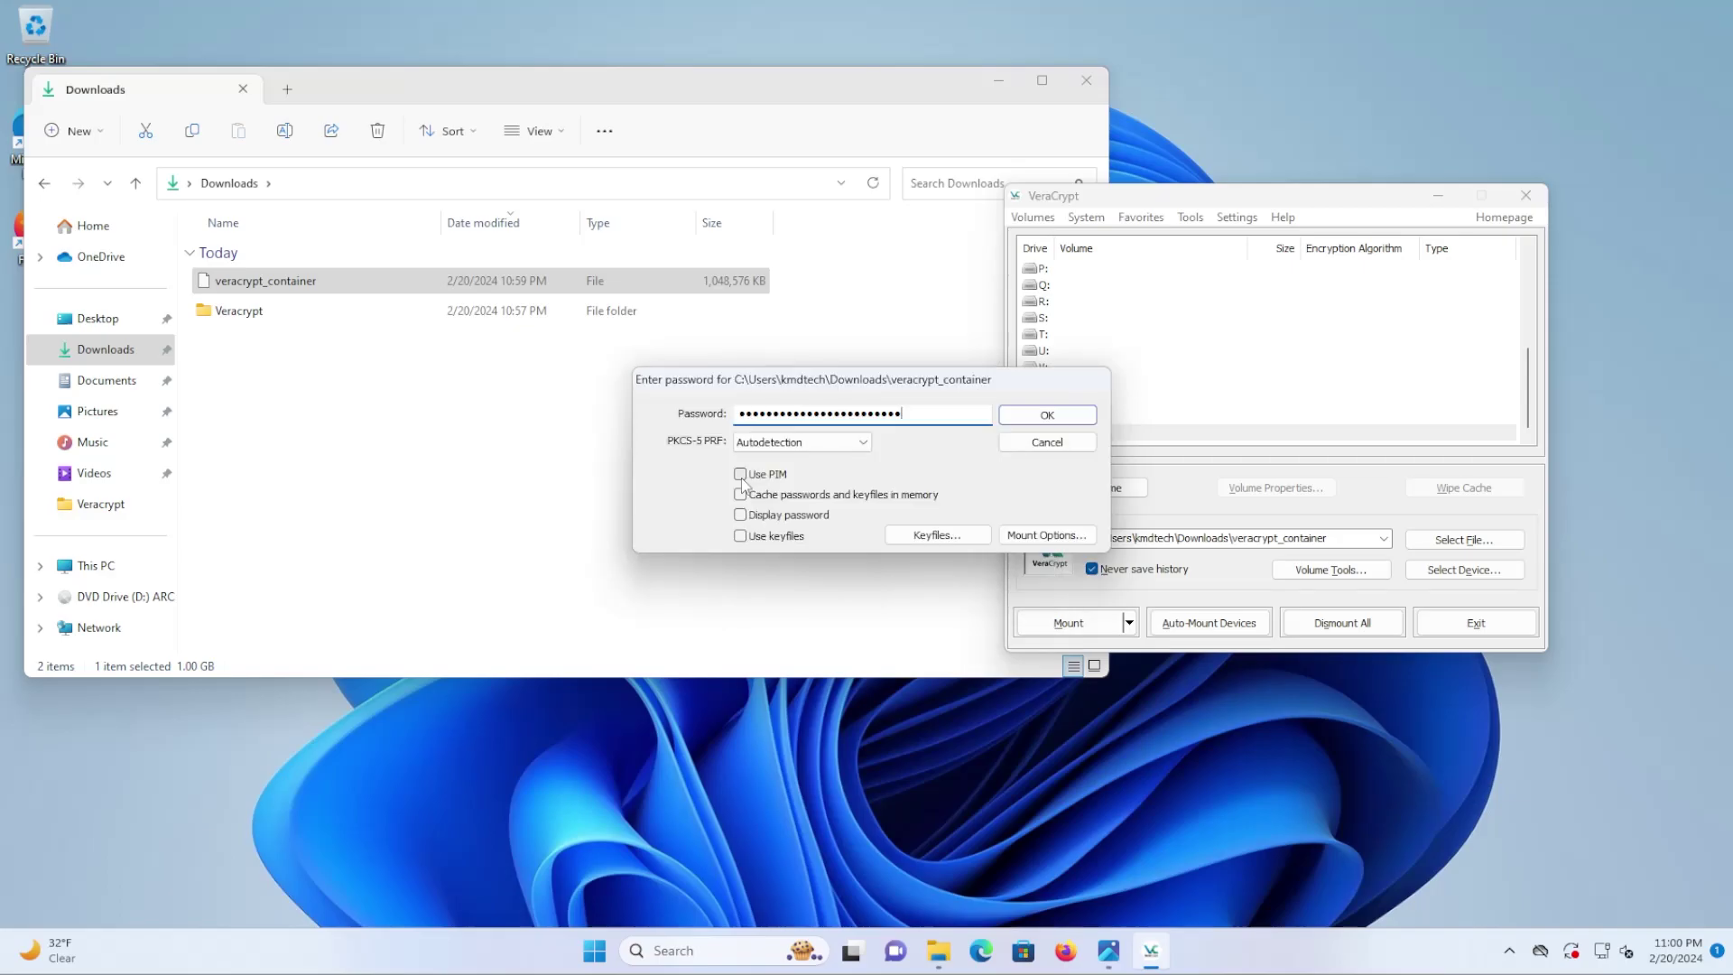
{"action": "left_click", "coordinate": [787, 469]}
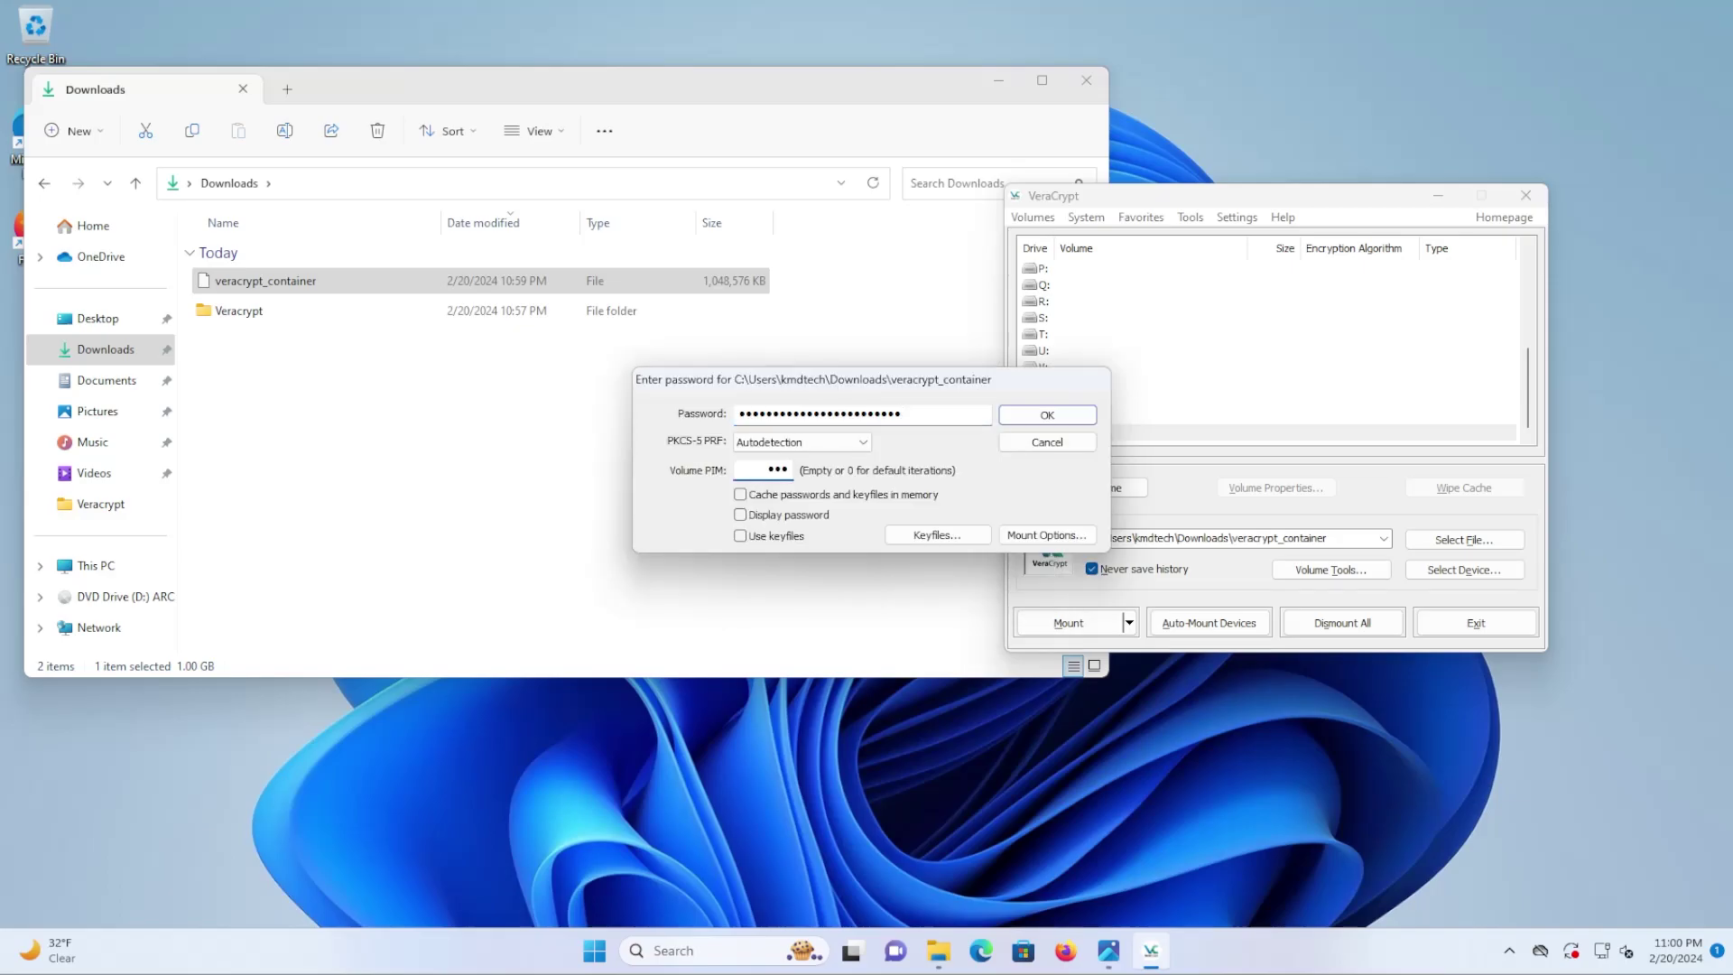
{"action": "left_click", "coordinate": [1026, 416]}
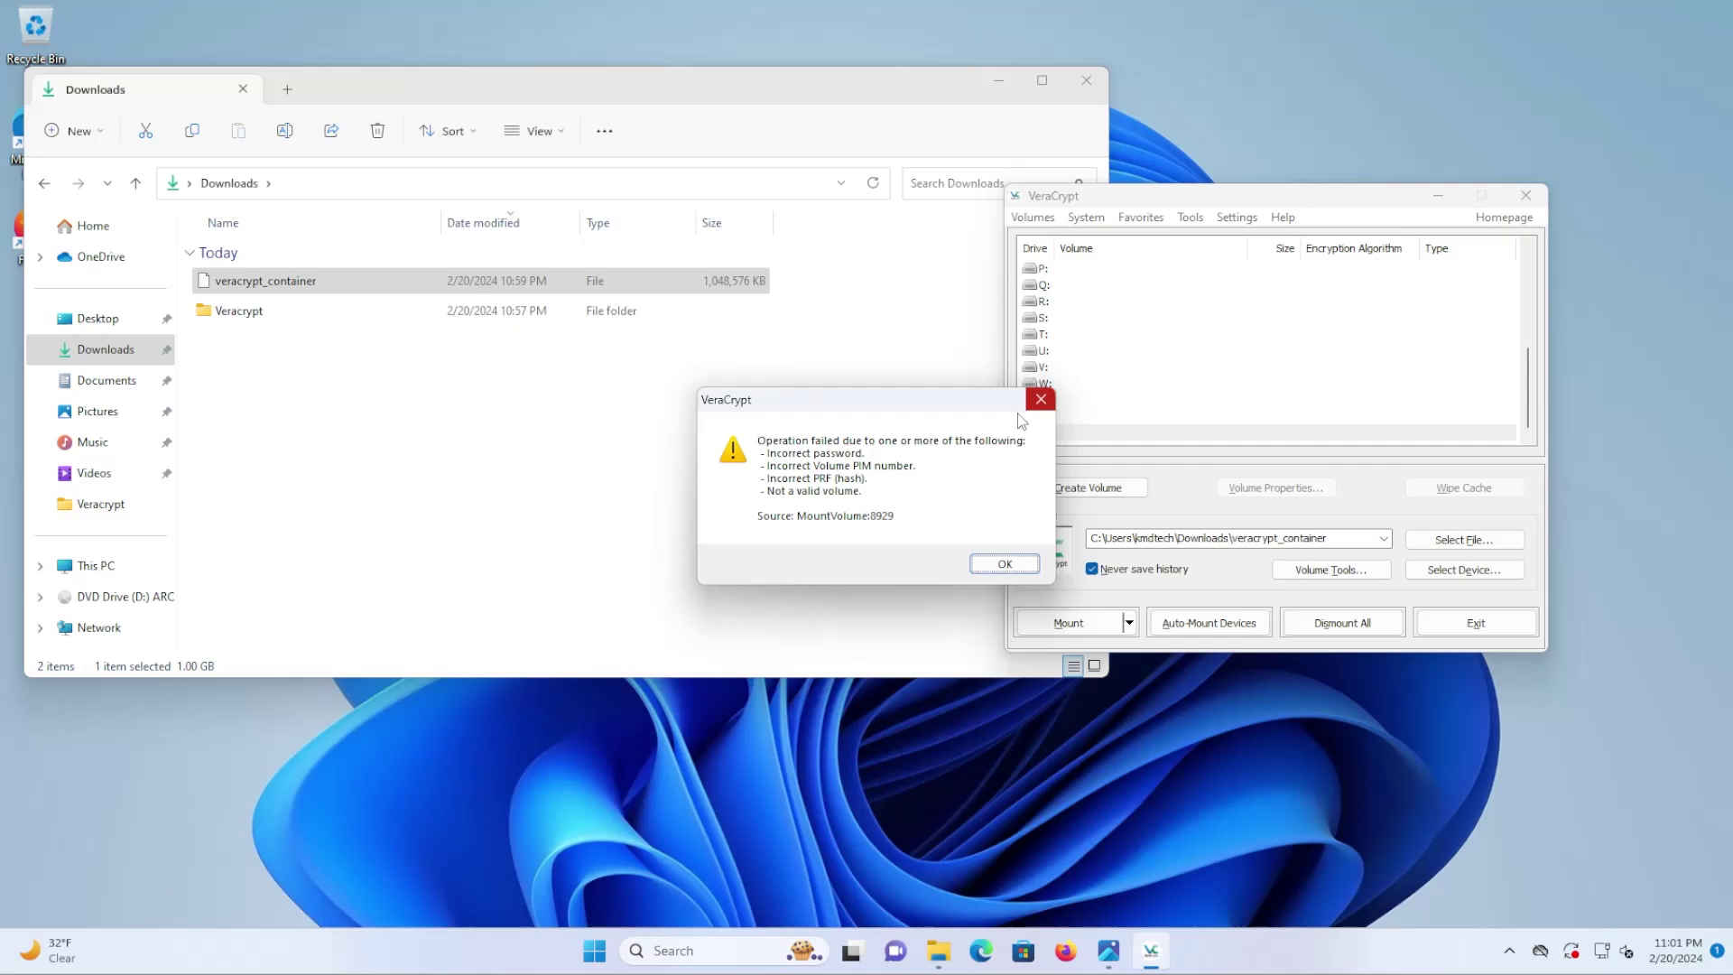
Add the three keyfiles from Downloads\Veracrypt to the password and PIM and mount on Z:.
{"action": "left_click", "coordinate": [1037, 401]}
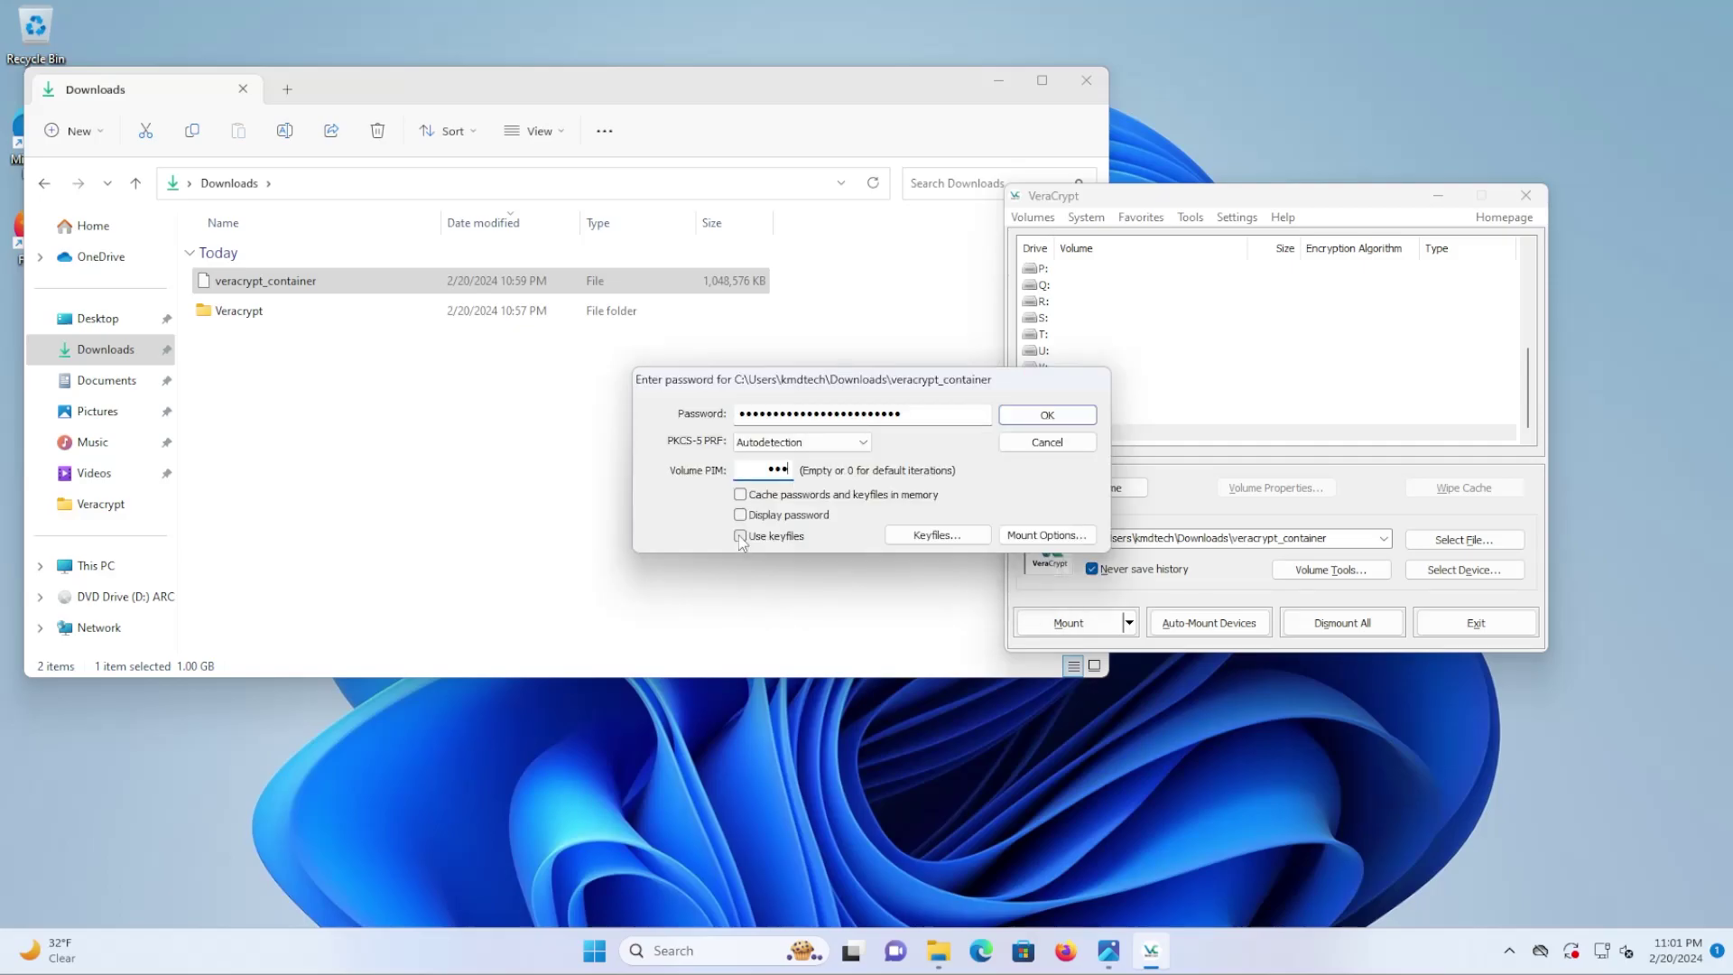
{"action": "left_click", "coordinate": [740, 536]}
{"action": "left_click", "coordinate": [937, 535]}
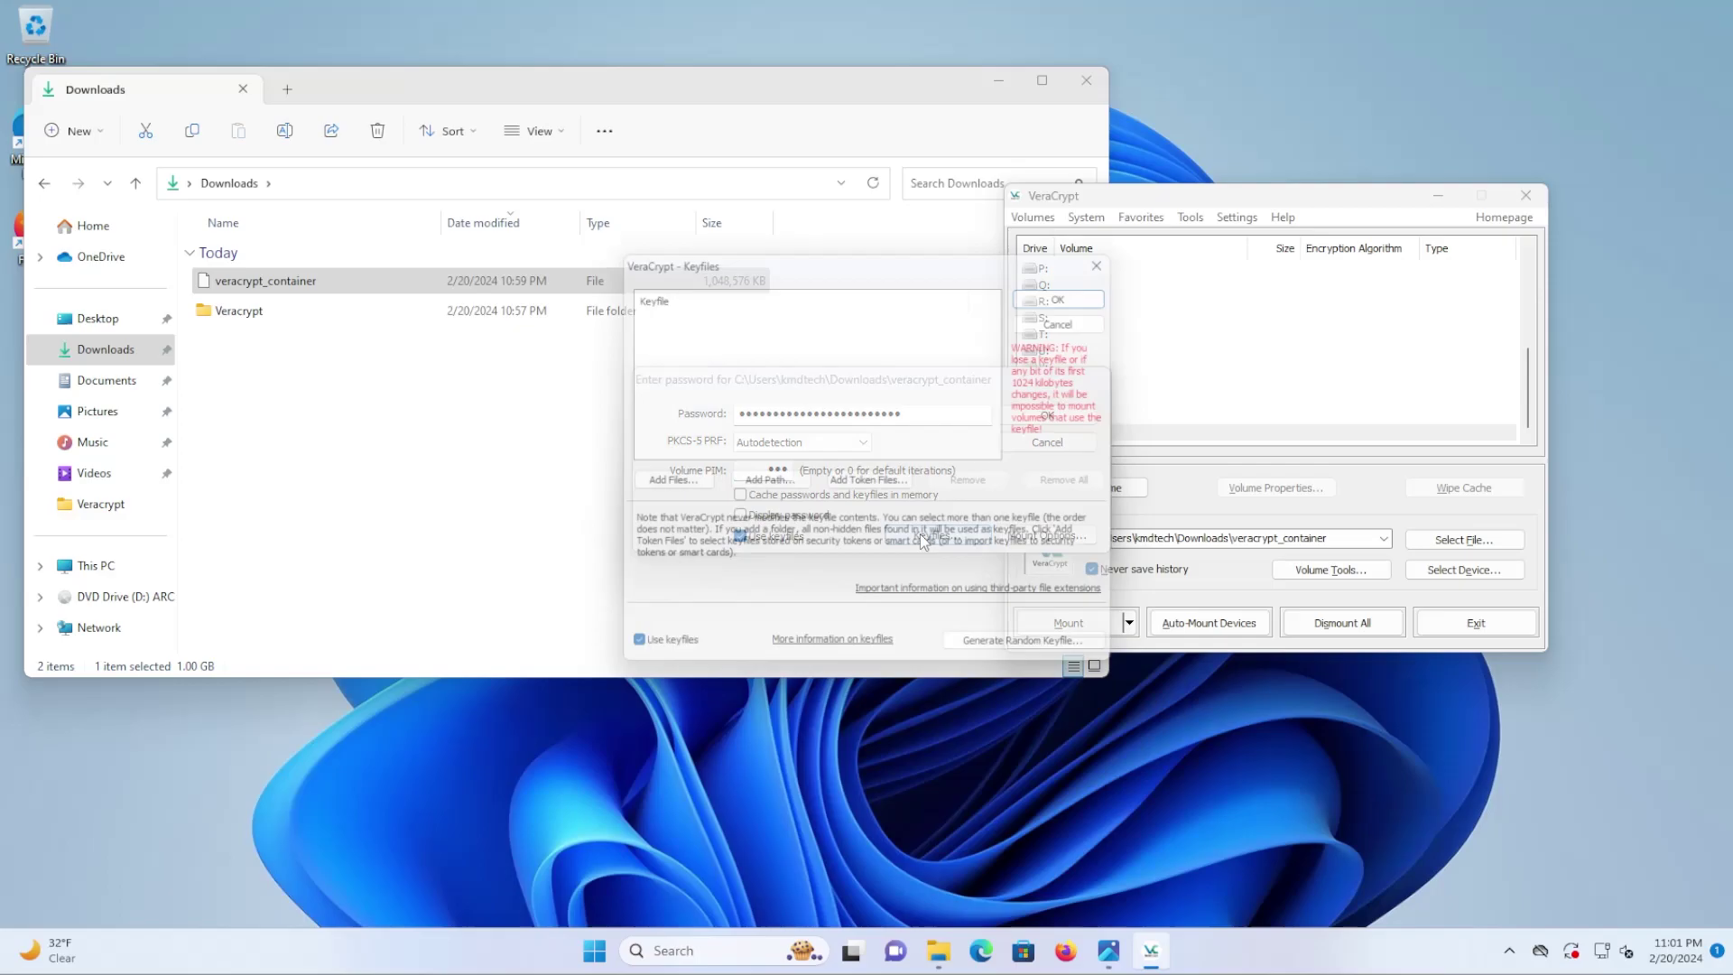
{"action": "left_click", "coordinate": [663, 484]}
{"action": "left_click", "coordinate": [720, 508]}
{"action": "double_click", "coordinate": [794, 469]}
{"action": "key", "text": "ctrl+a"}
{"action": "key", "text": "Return"}
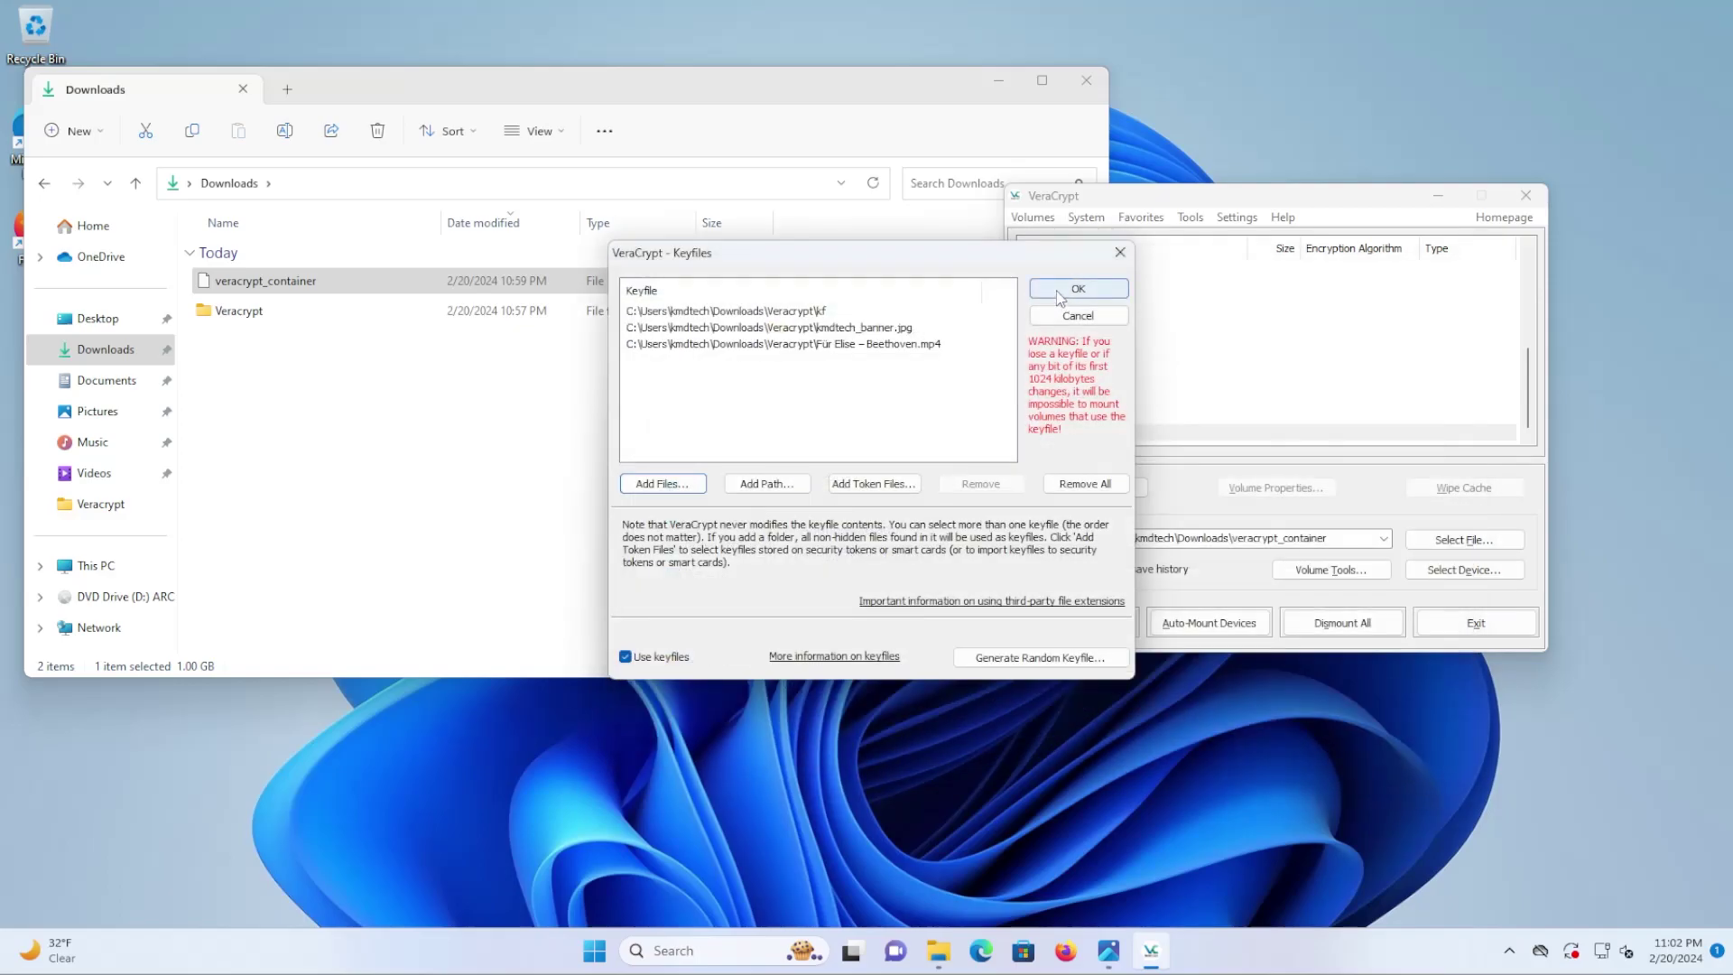
{"action": "left_click", "coordinate": [1060, 294]}
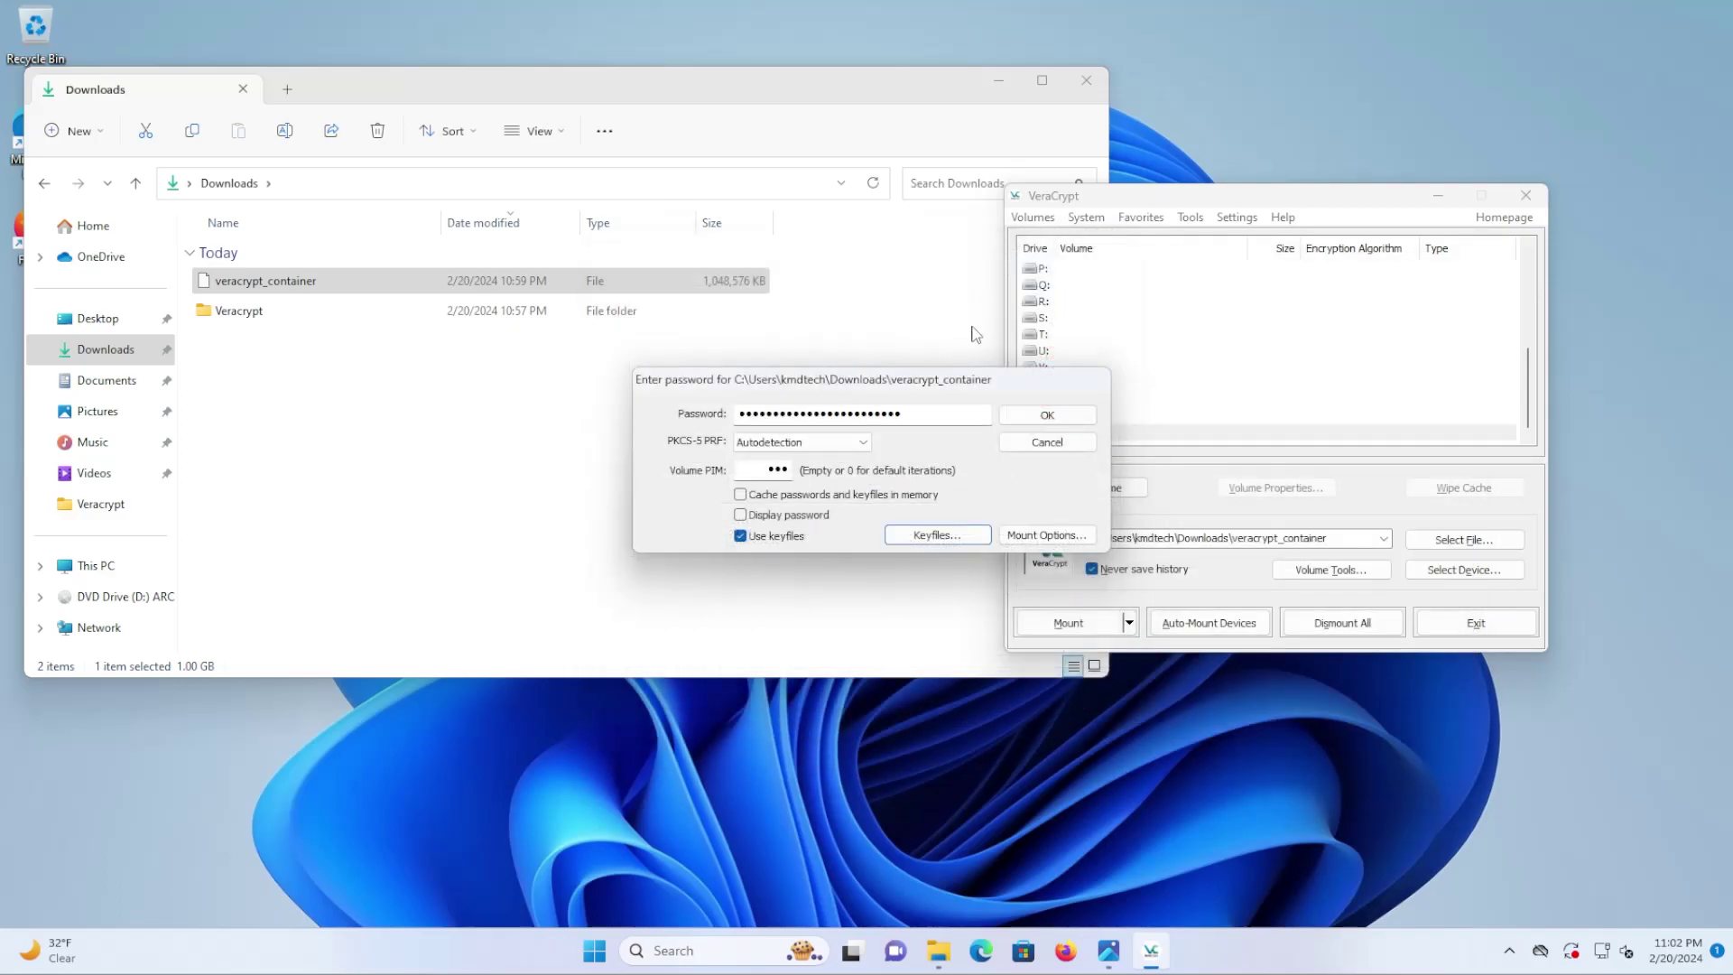
{"action": "left_click", "coordinate": [1044, 415]}
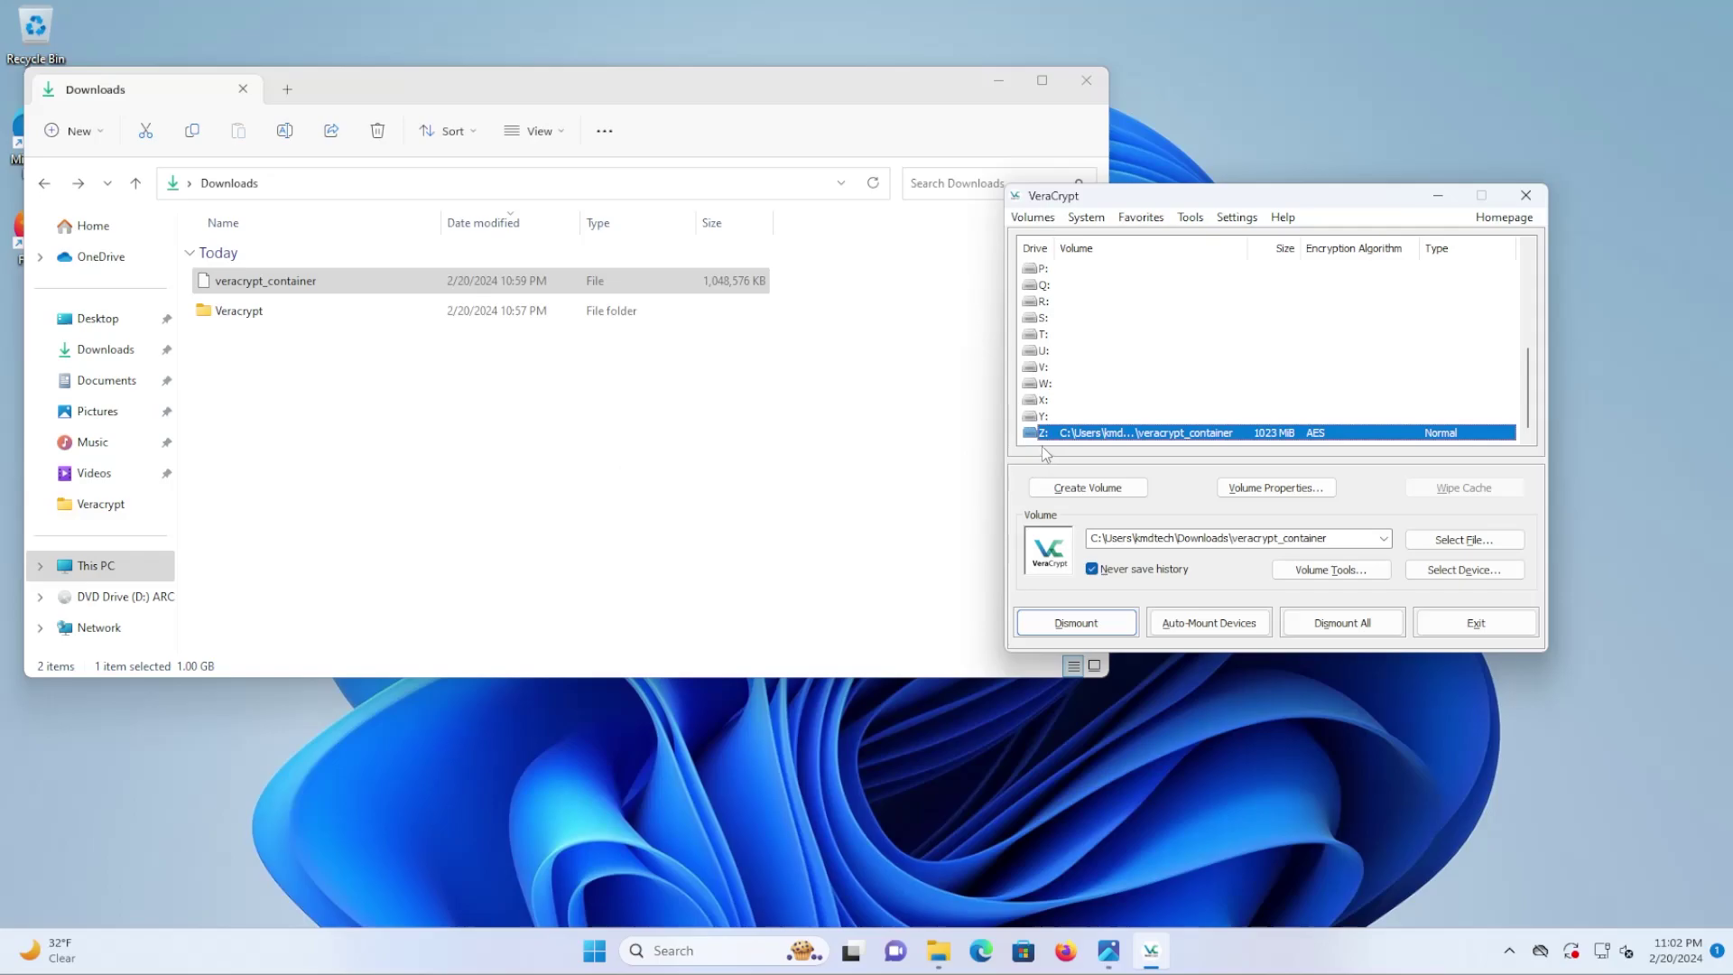
Open the empty Local Disk (Z:) from This PC in File Explorer.
{"action": "left_click", "coordinate": [98, 565]}
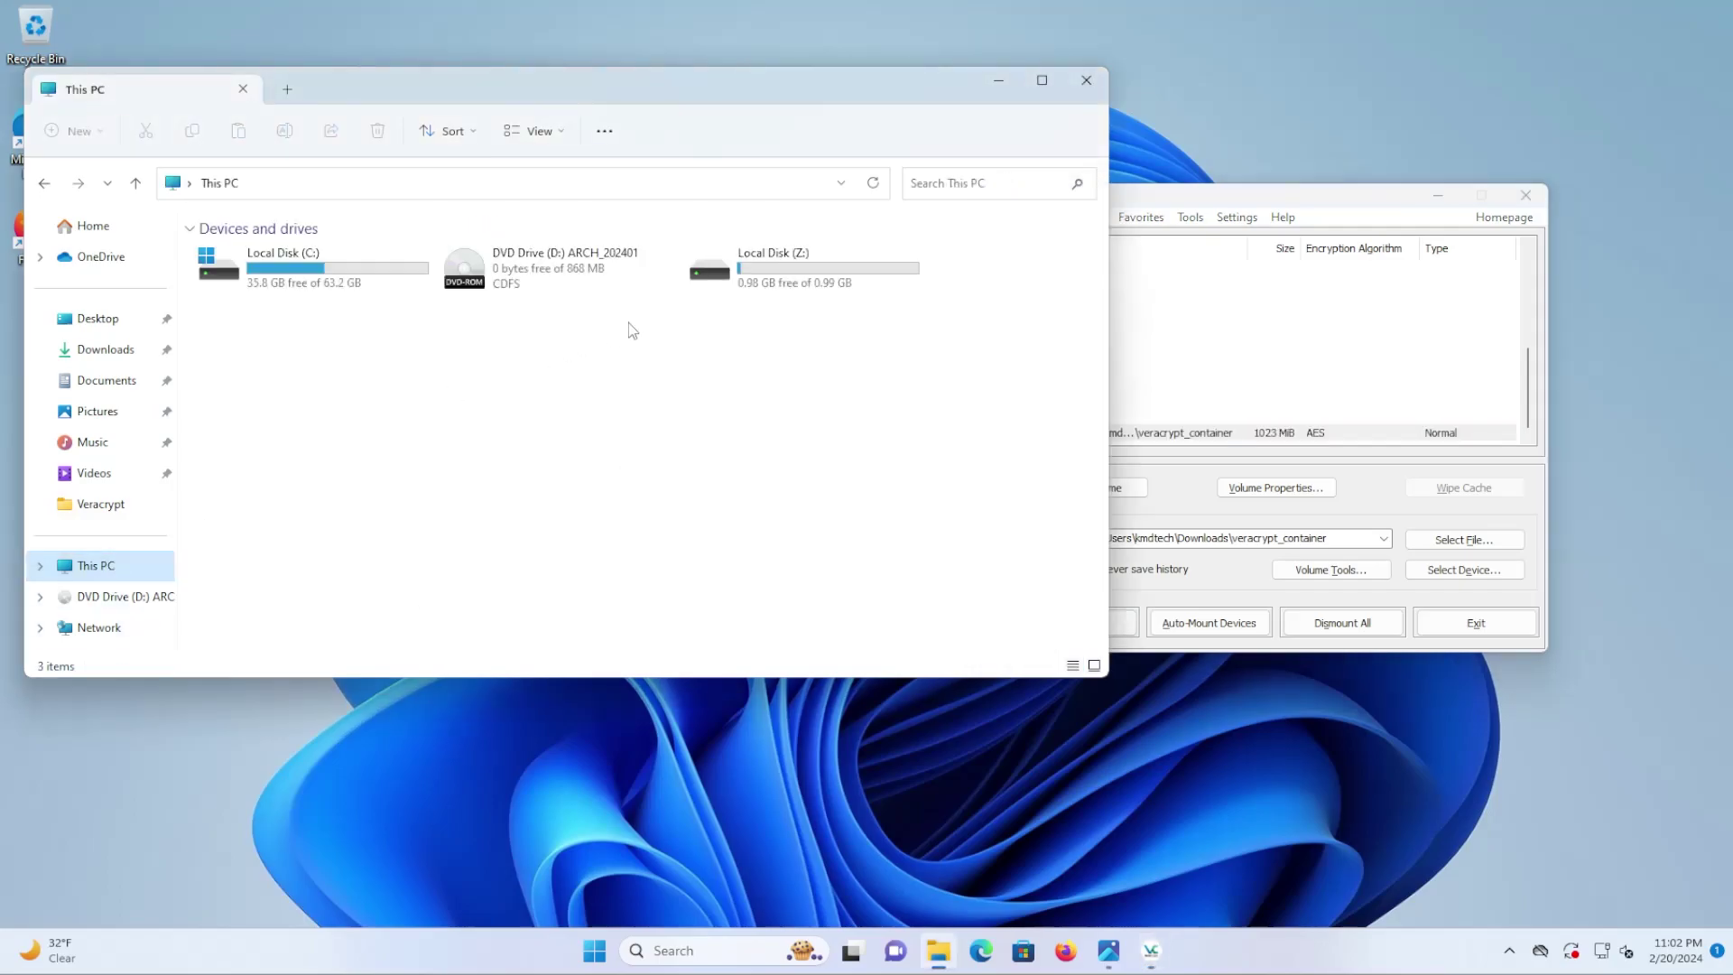
{"action": "left_click", "coordinate": [1222, 207]}
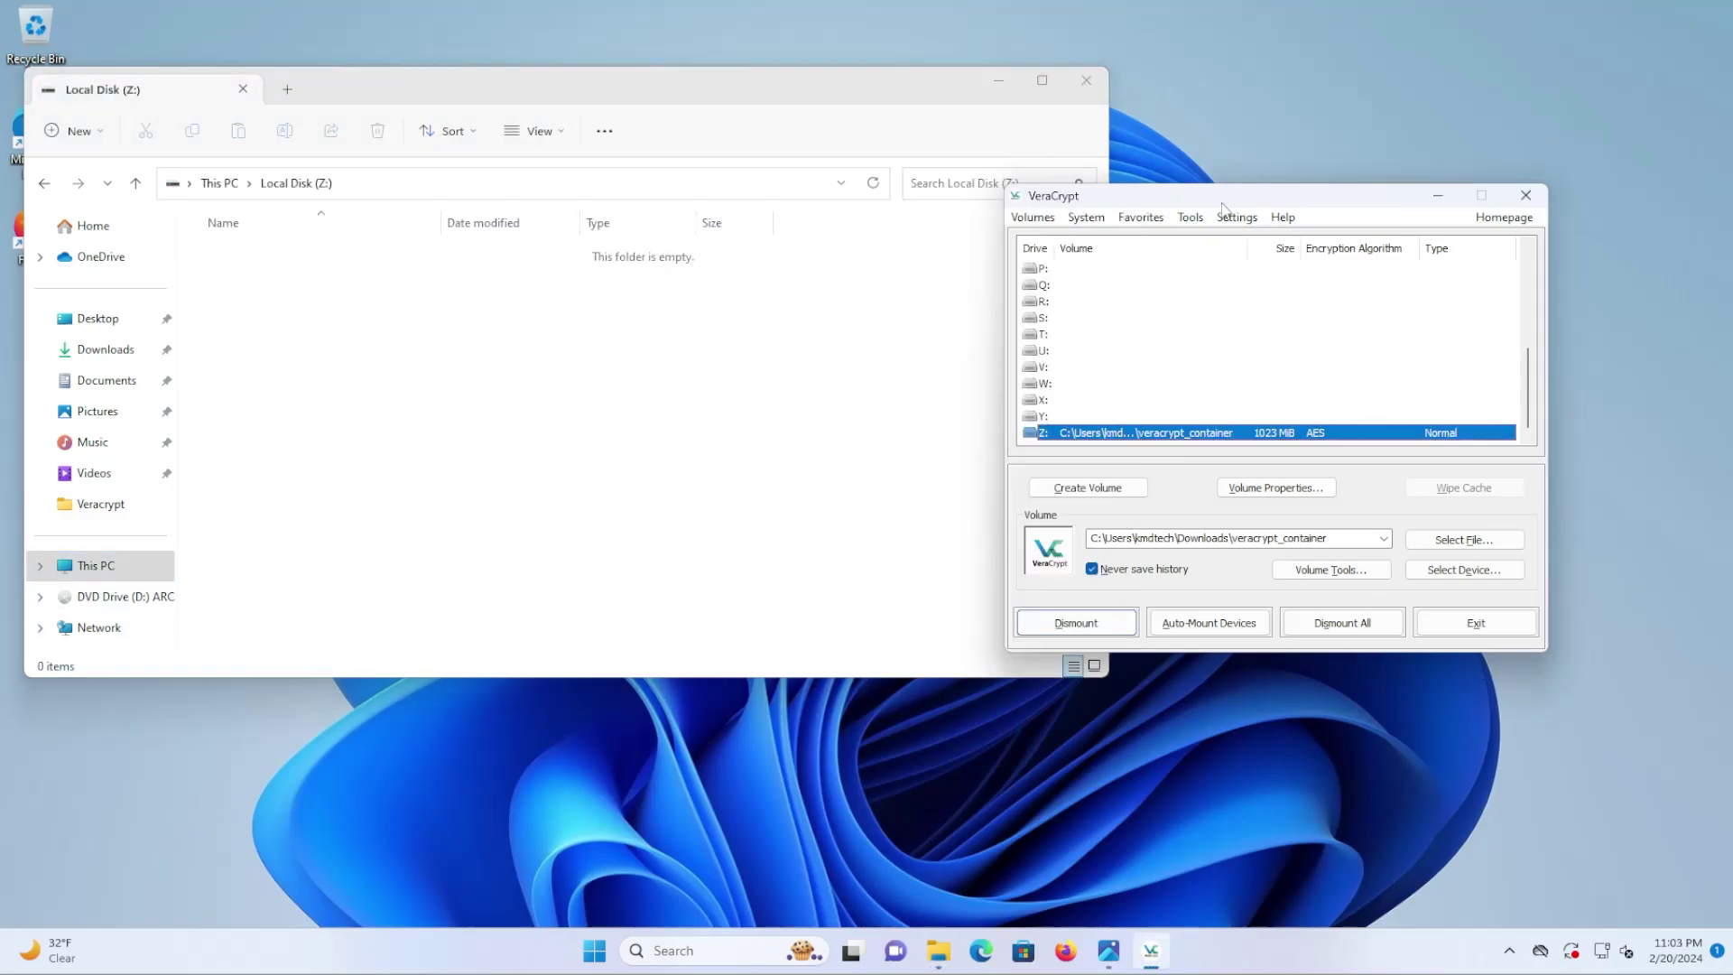